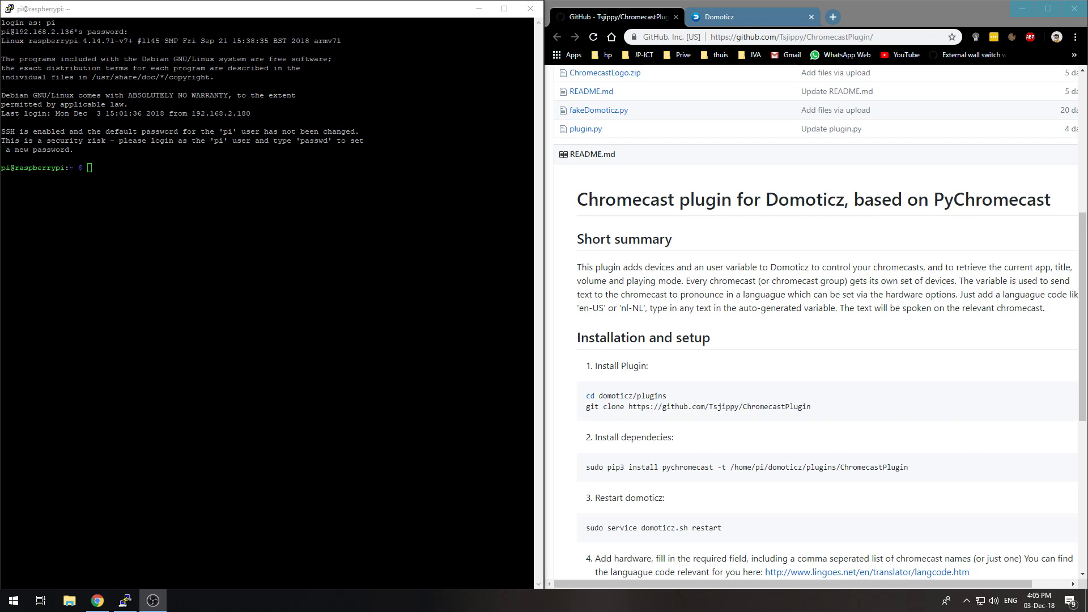
# Step: Change the PuTTY shell into domoticz/plugins with the cd command copied from the README
pyautogui.click(98, 21)
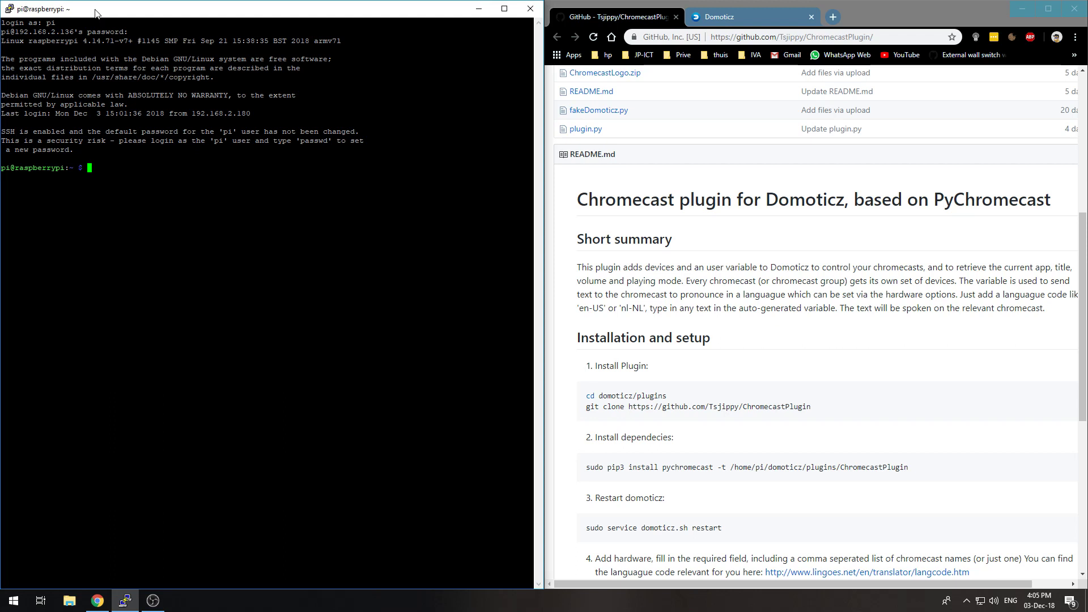
pyautogui.moveTo(96, 80); pyautogui.dragTo(158, 185)
pyautogui.click(803, 38)
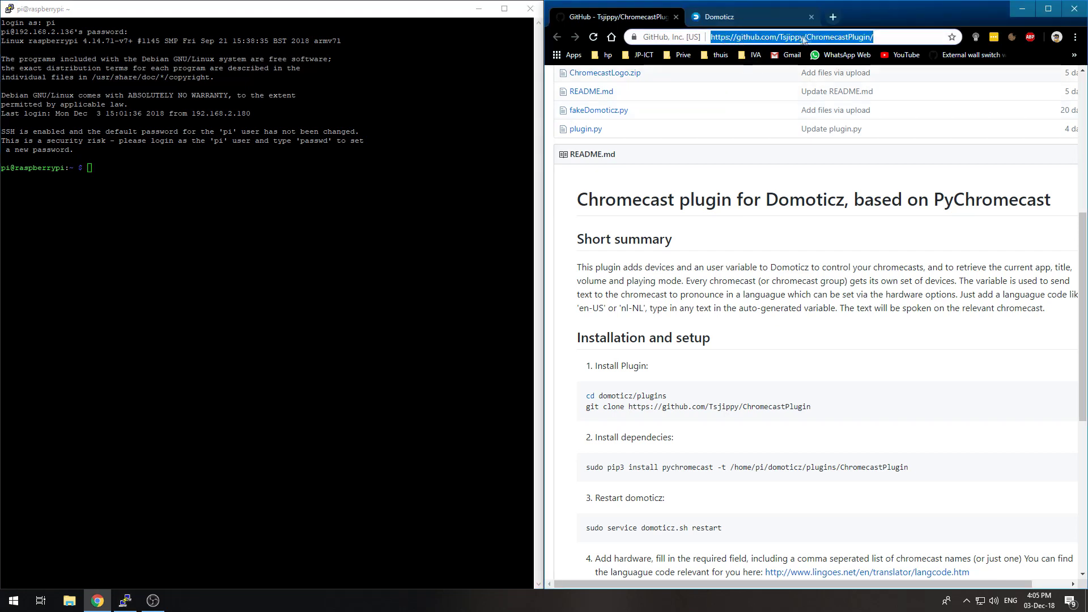
pyautogui.moveTo(894, 38); pyautogui.dragTo(709, 37)
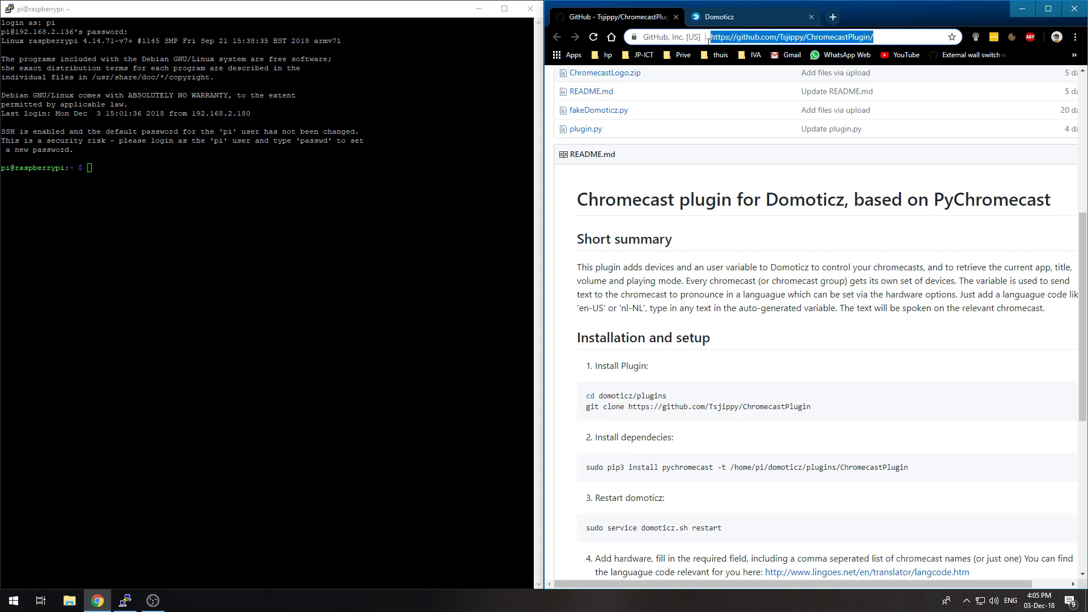
pyautogui.click(731, 271)
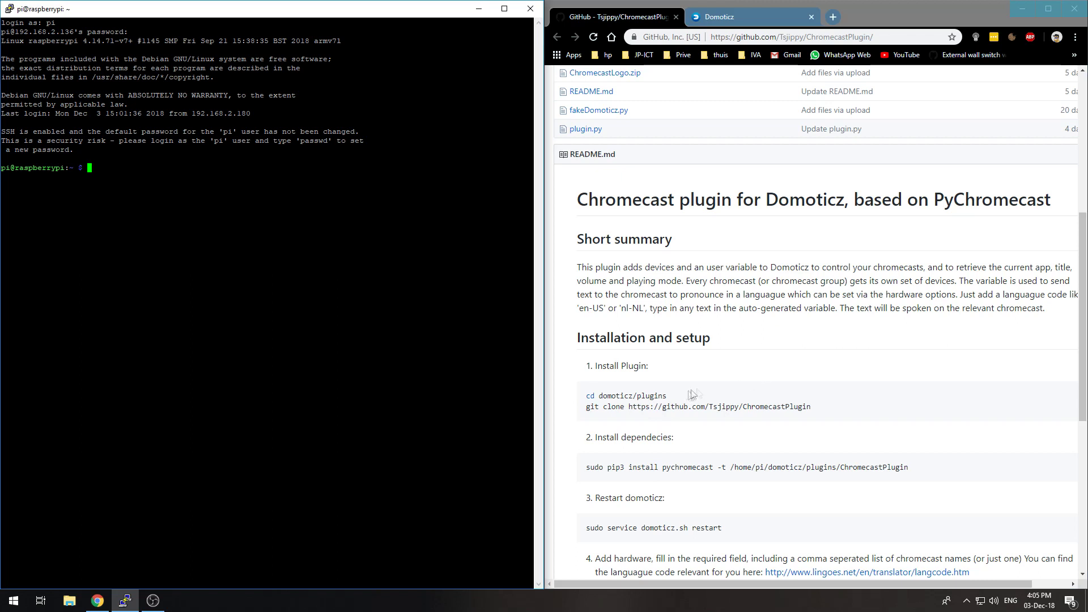
pyautogui.moveTo(669, 397); pyautogui.dragTo(579, 401)
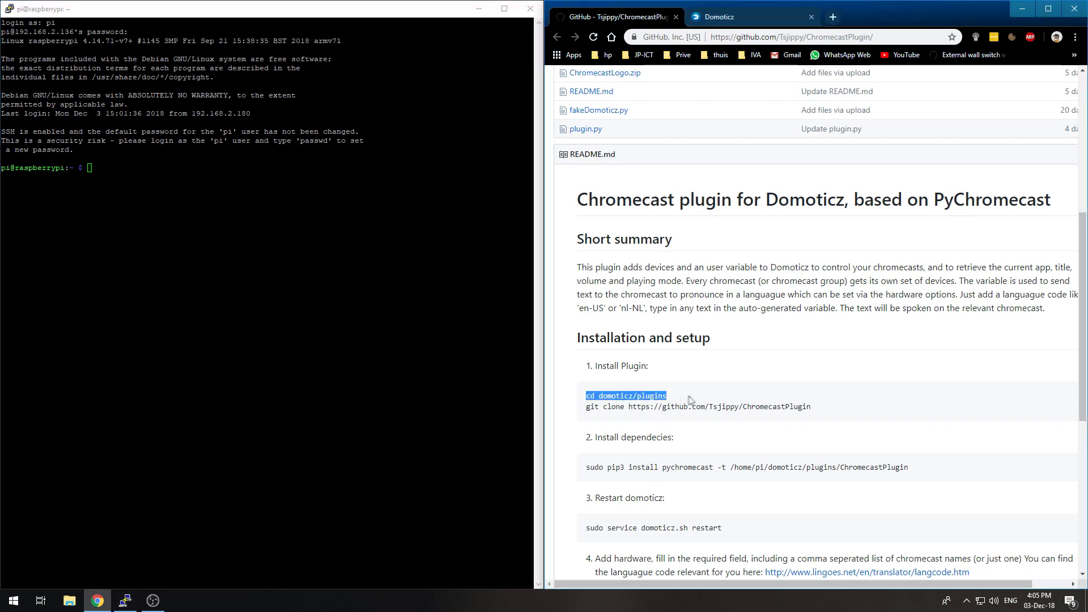
pyautogui.rightClick(663, 400)
pyautogui.click(688, 409)
pyautogui.hotkey('alt', 'Tab')
pyautogui.press('shift+Insert')
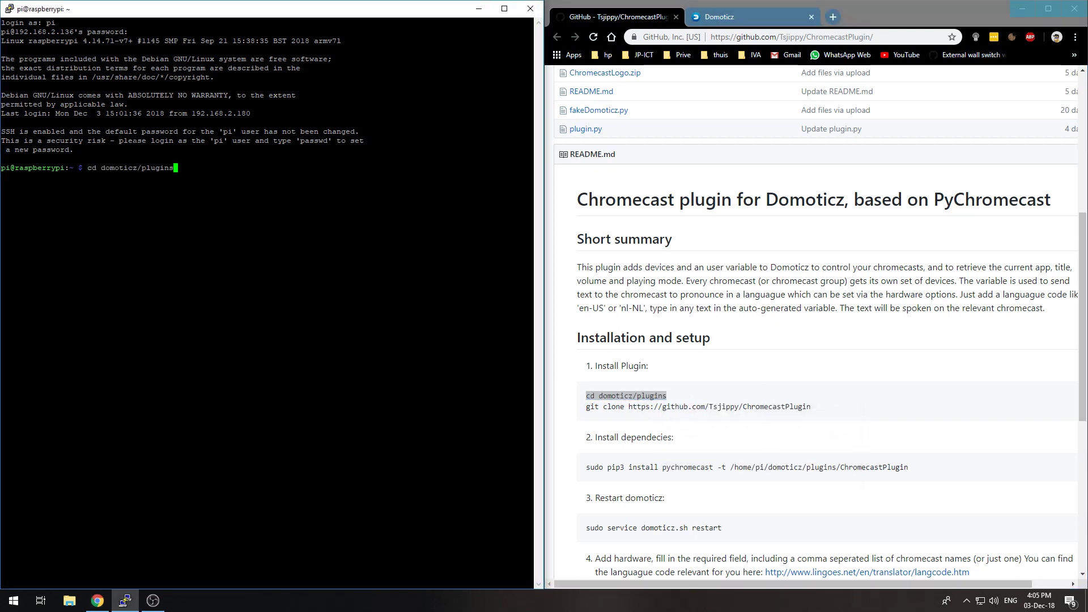
pyautogui.press('Return')
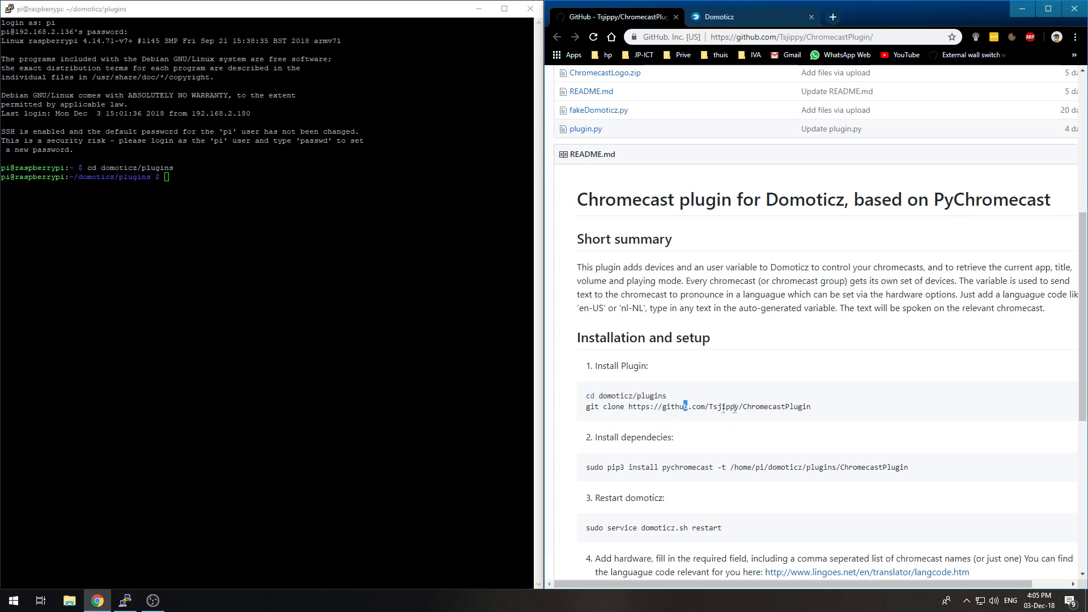
# Step: Clone the ChromecastPlugin repository using the README's git clone command
pyautogui.moveTo(684, 406); pyautogui.dragTo(689, 406)
pyautogui.moveTo(816, 410); pyautogui.dragTo(571, 417)
pyautogui.hotkey('ctrl', 'c')
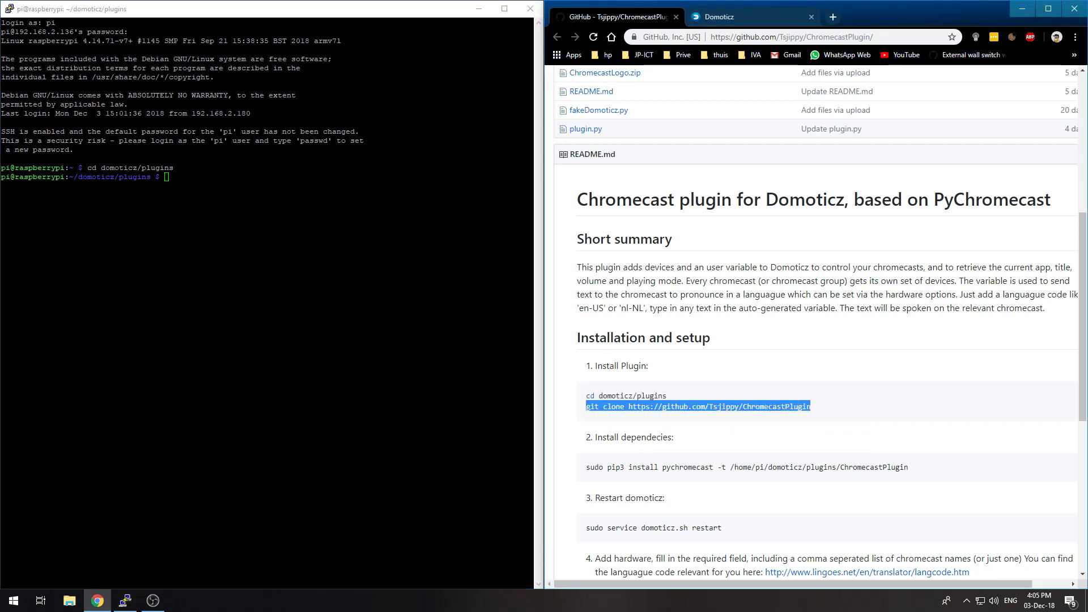
pyautogui.hotkey('alt', 'Tab')
pyautogui.press('shift+Insert')
pyautogui.press('Return')
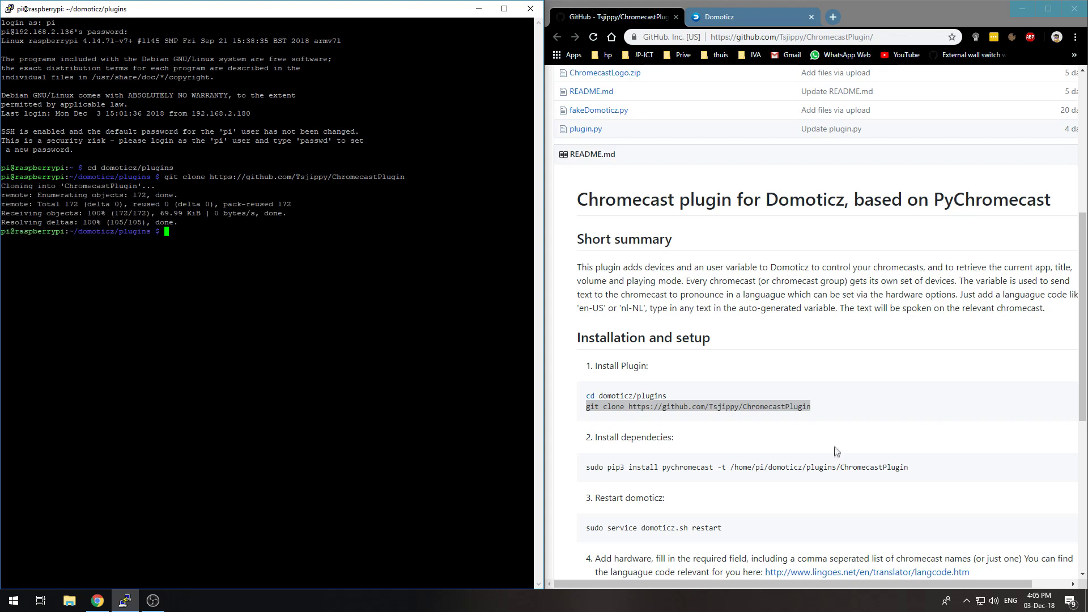
pyautogui.scroll(-2, 836, 451)
# Step: Install pychromecast with the sudo pip3 install command from the README
pyautogui.click(964, 357)
pyautogui.moveTo(959, 356); pyautogui.dragTo(584, 357)
pyautogui.hotkey('ctrl', 'c')
pyautogui.hotkey('alt', 'Tab')
pyautogui.press('shift+Insert')
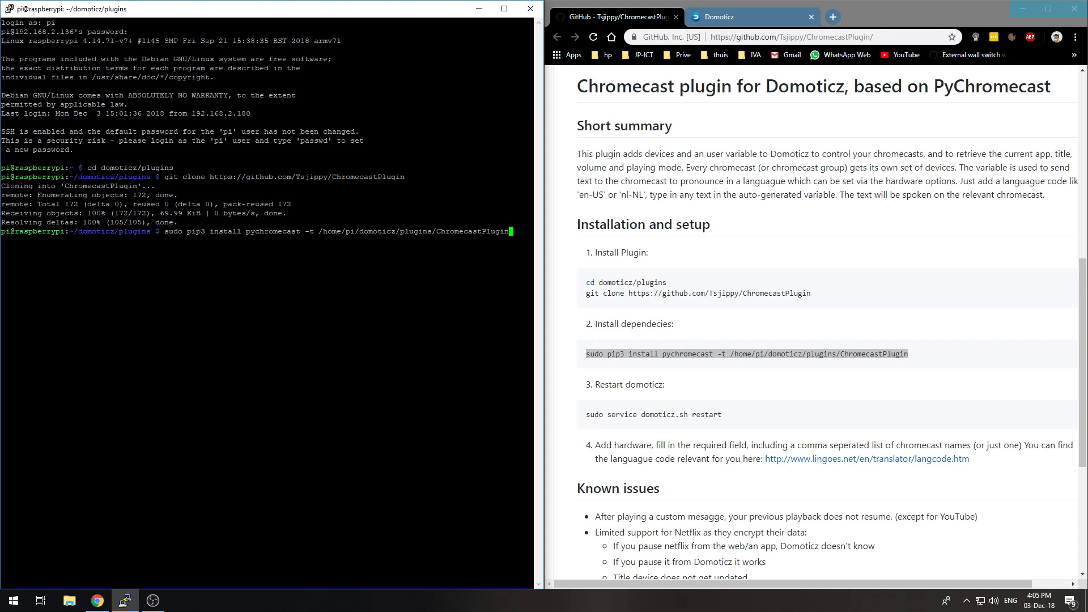
pyautogui.press('Return')
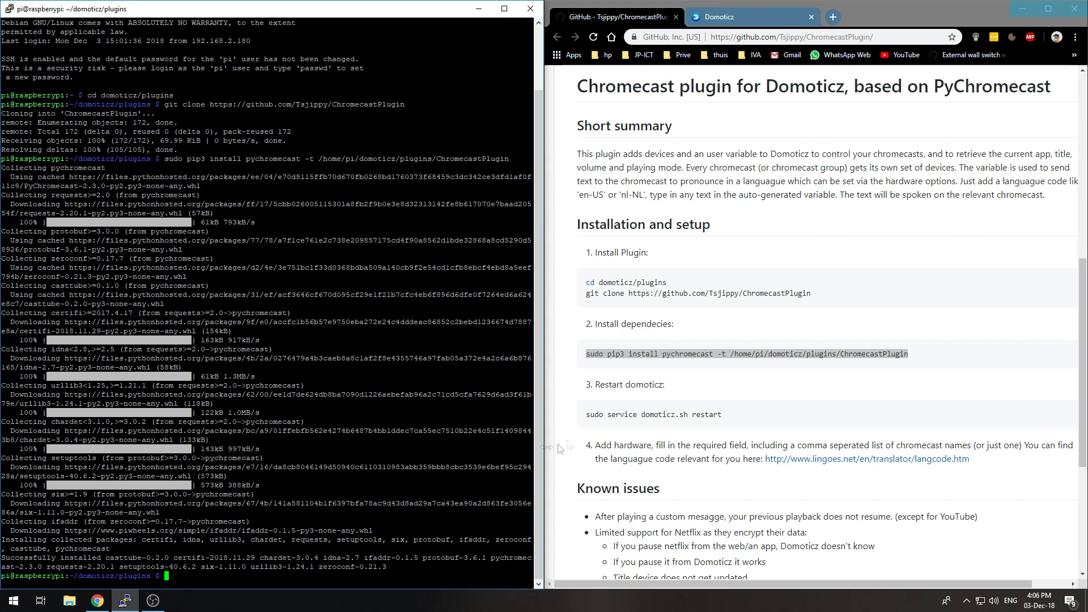
# Step: Restart Domoticz with sudo service domoticz.sh restart and return to its dashboard
pyautogui.moveTo(742, 417); pyautogui.dragTo(586, 414)
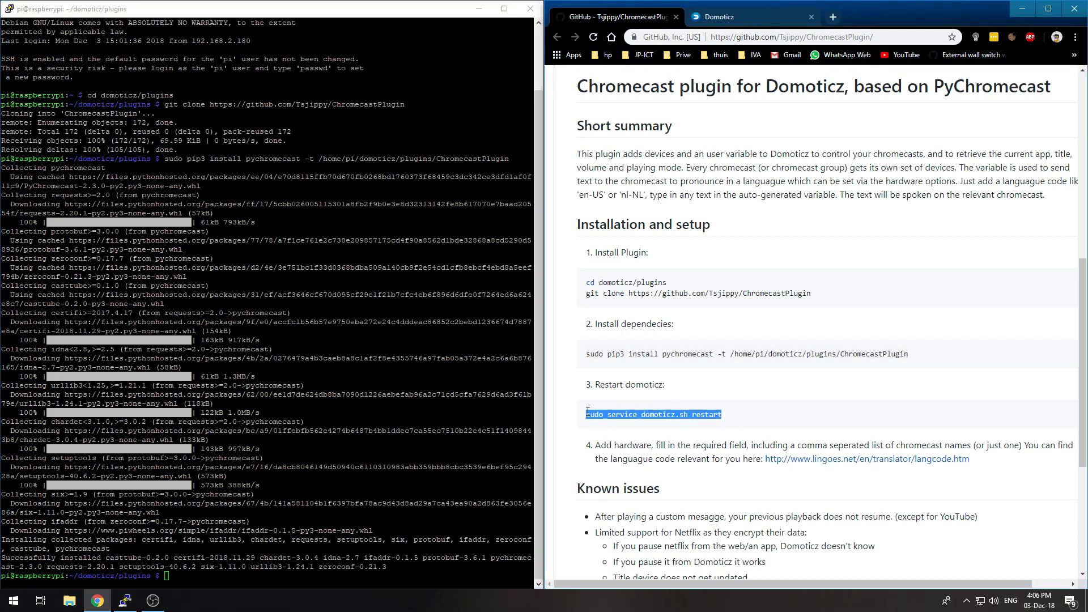
pyautogui.rightClick(605, 416)
pyautogui.click(630, 424)
pyautogui.hotkey('alt', 'Tab')
pyautogui.press('shift+Insert')
pyautogui.press('Return')
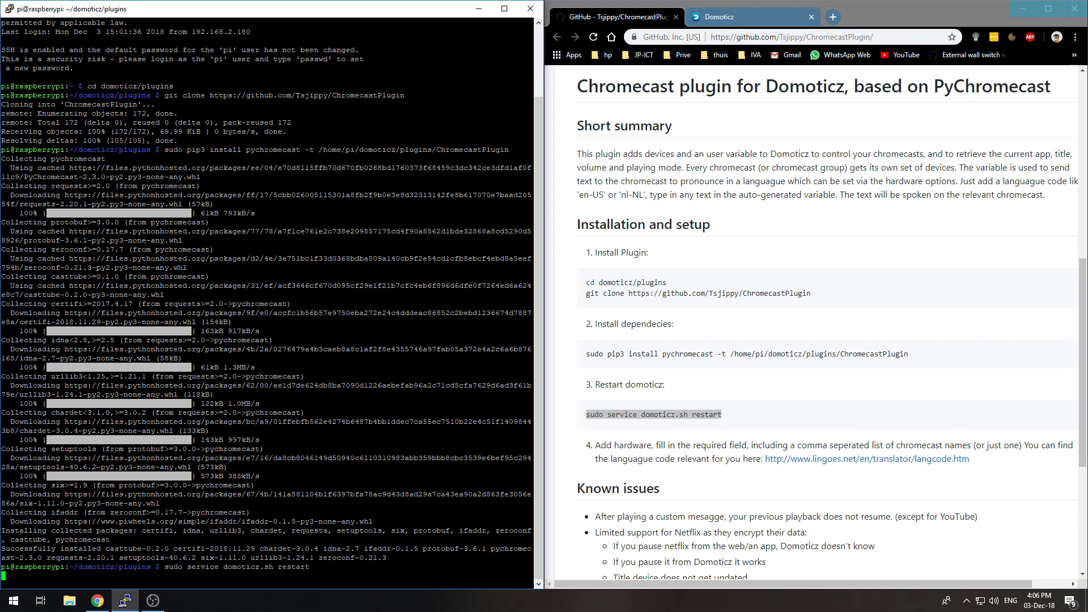
pyautogui.click(725, 17)
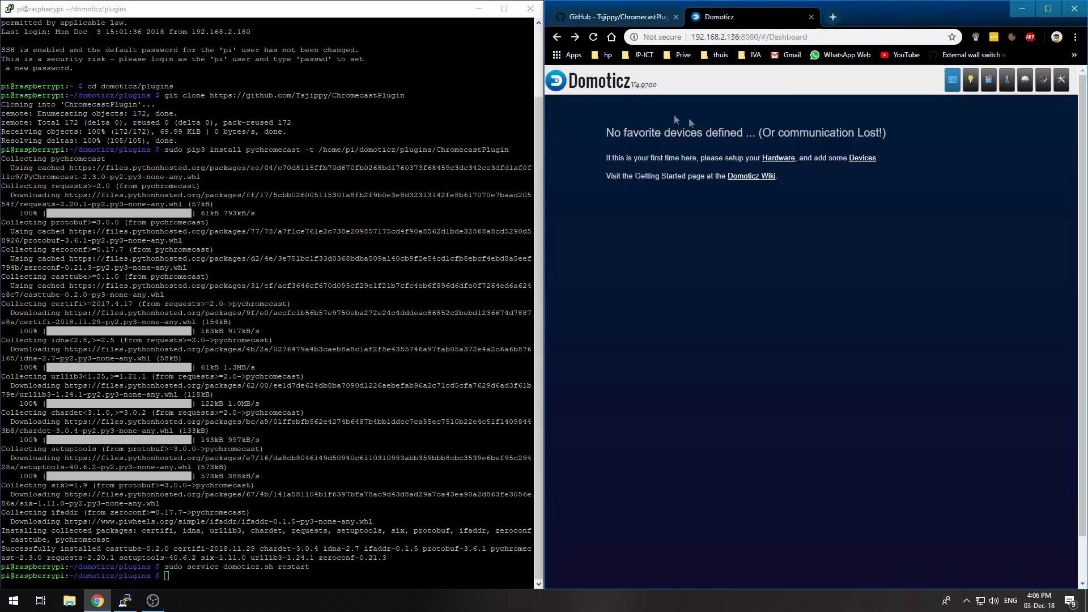
# Step: Maximize the browser and add Setup > Hardware of type Chromecast status and control plugin
pyautogui.click(1048, 8)
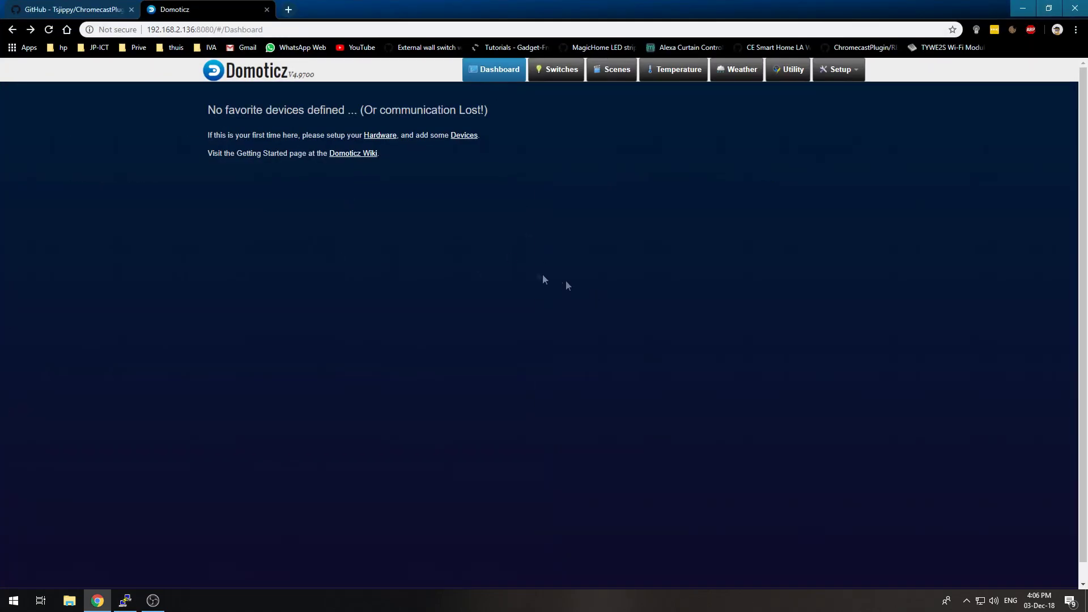
pyautogui.click(841, 69)
pyautogui.click(830, 96)
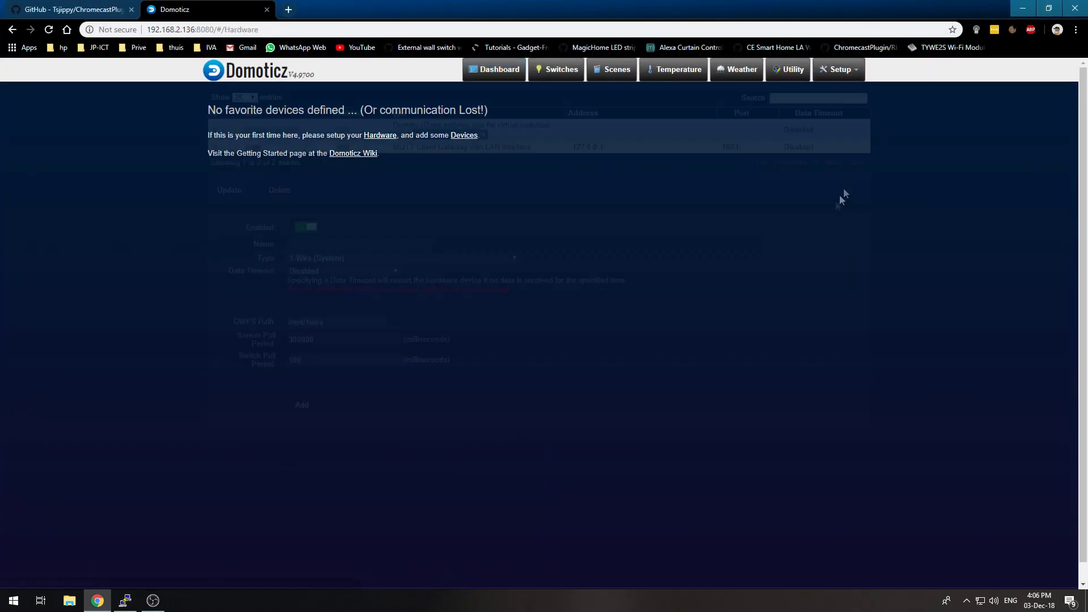
pyautogui.click(342, 260)
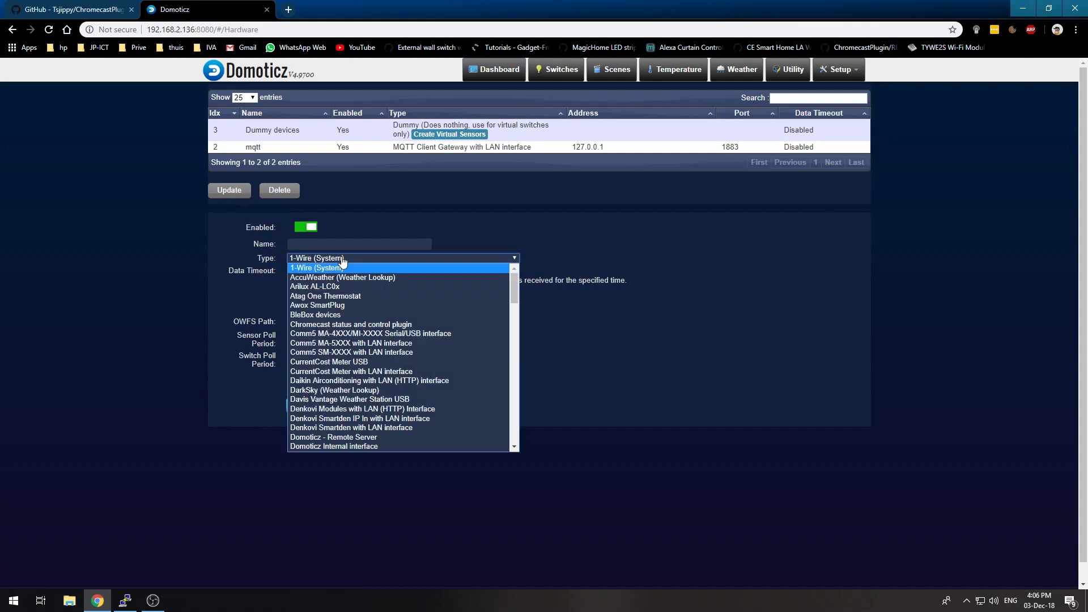
pyautogui.scroll(-5, 359, 322)
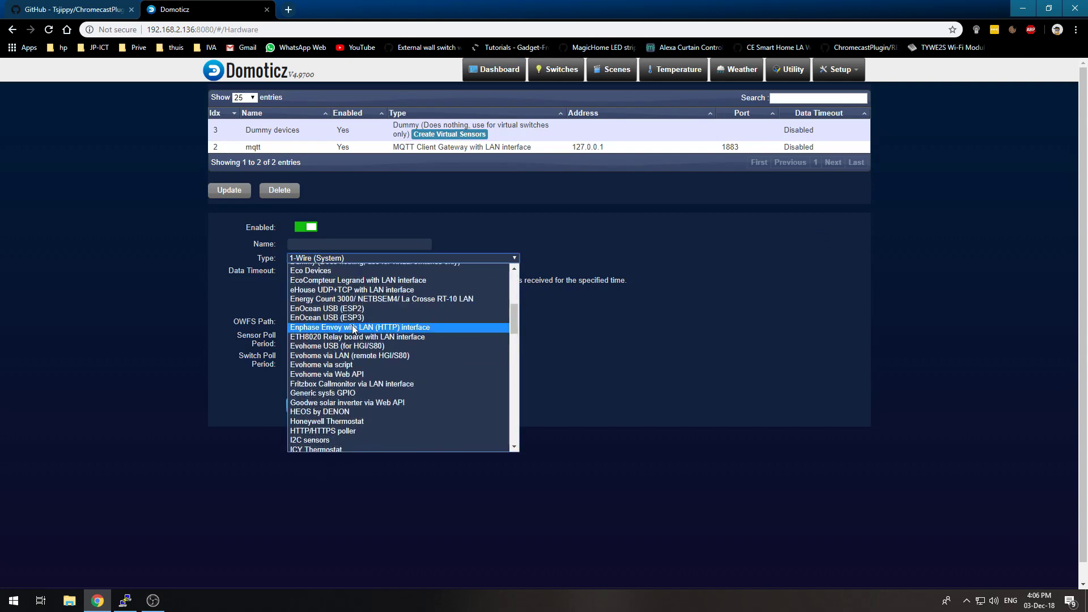
pyautogui.scroll(5, 352, 327)
pyautogui.click(345, 323)
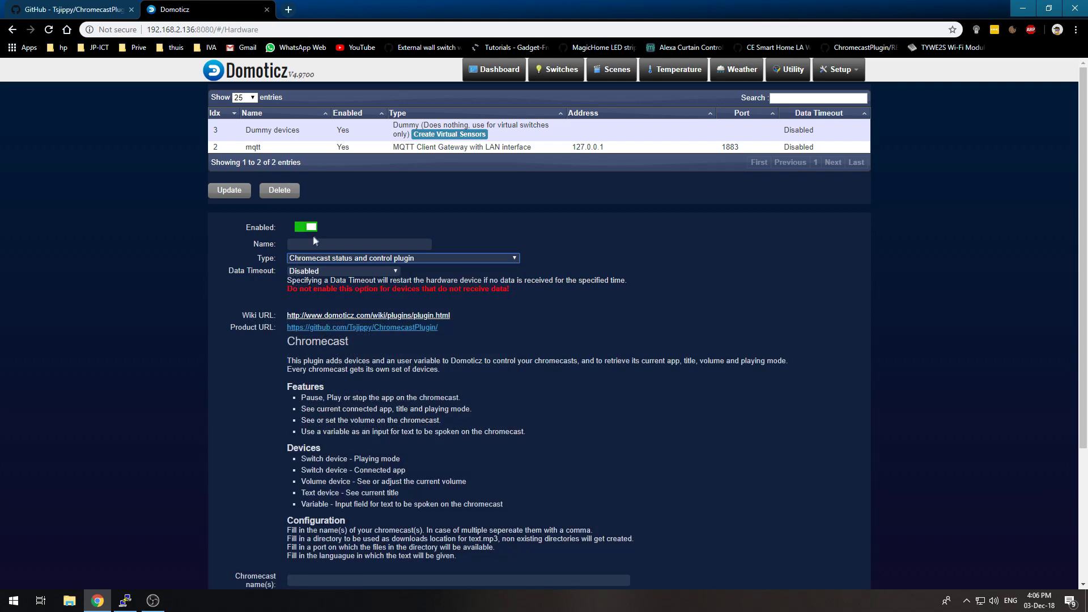
# Step: Name the new hardware 'chromecasts'
pyautogui.click(322, 245)
pyautogui.write('chrom')
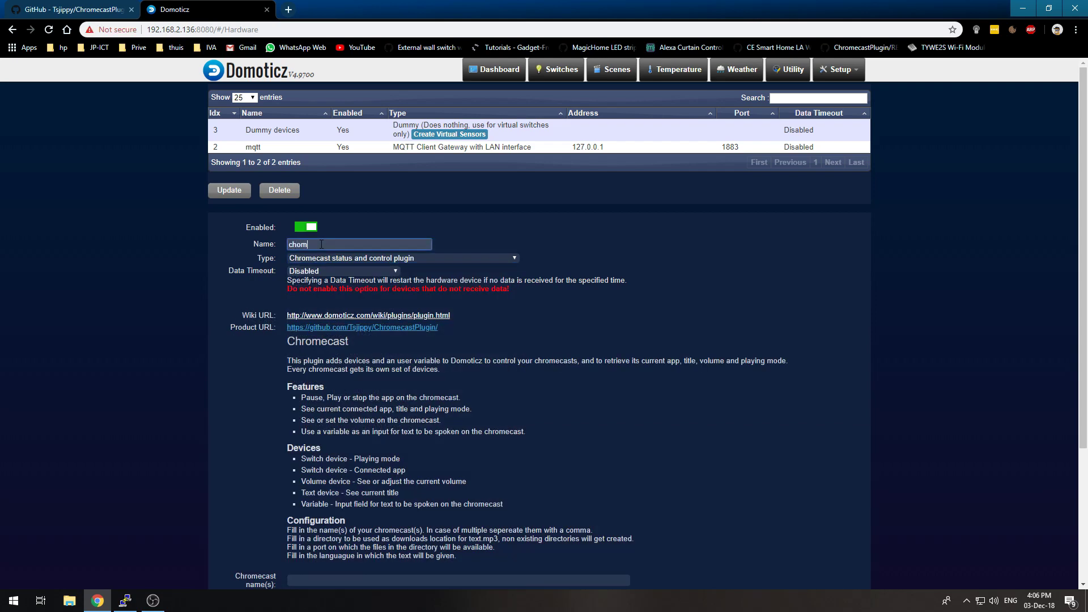
pyautogui.write('e')
pyautogui.press('BackSpace')
pyautogui.press('BackSpace')
pyautogui.press('BackSpace')
pyautogui.press('BackSpace')
pyautogui.write('h')
pyautogui.press('BackSpace')
pyautogui.write('romecasts')
pyautogui.scroll(-2, 484, 357)
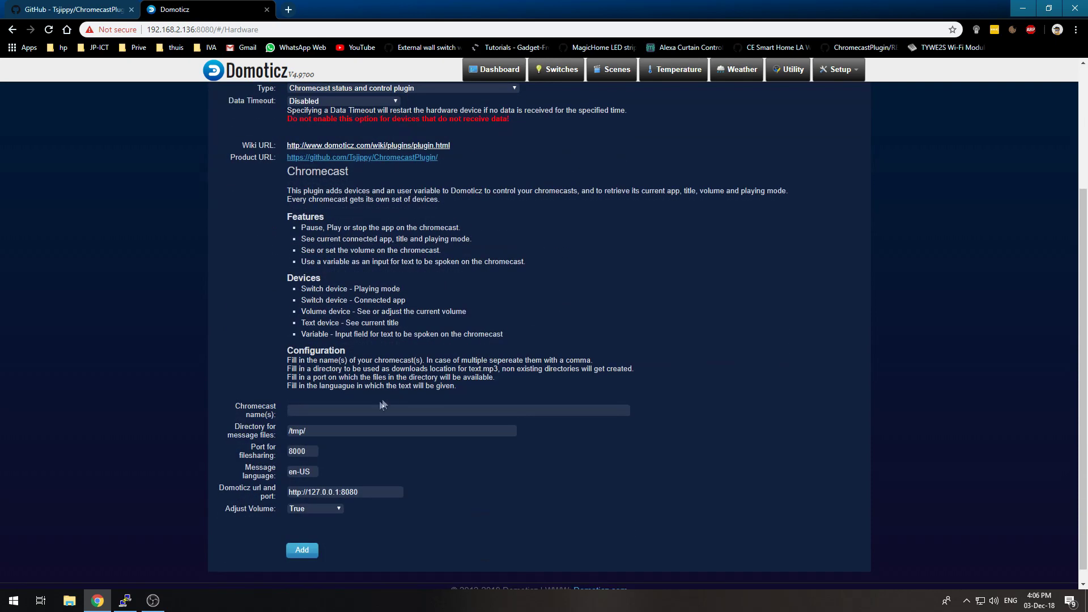
pyautogui.click(362, 409)
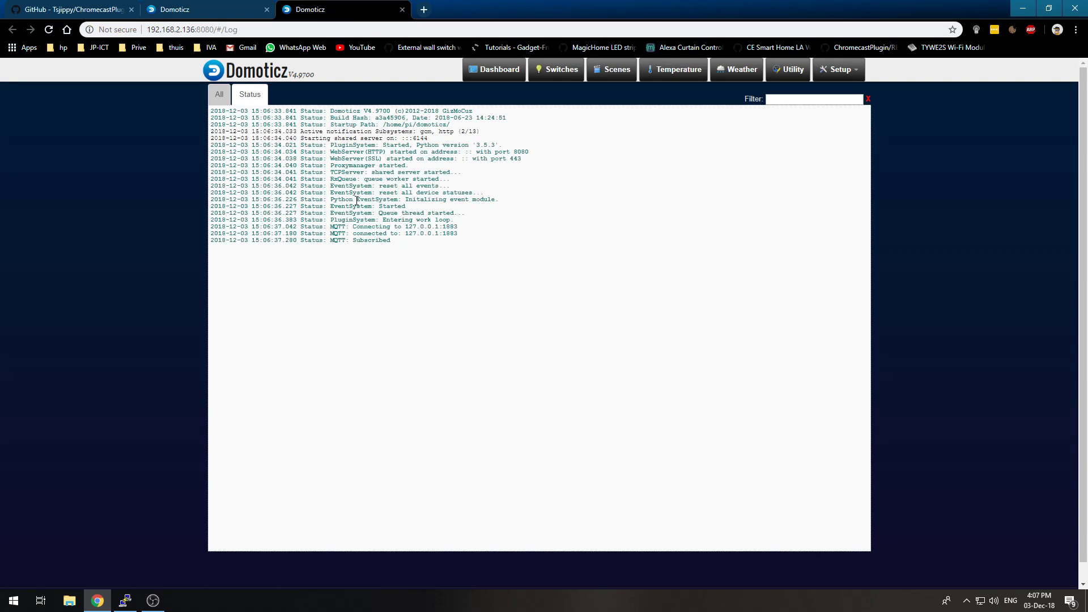
# Step: Review the Domoticz startup log lines and the GitHub plugin instructions
pyautogui.moveTo(347, 159); pyautogui.dragTo(427, 245)
pyautogui.click(440, 251)
pyautogui.moveTo(330, 199); pyautogui.dragTo(403, 227)
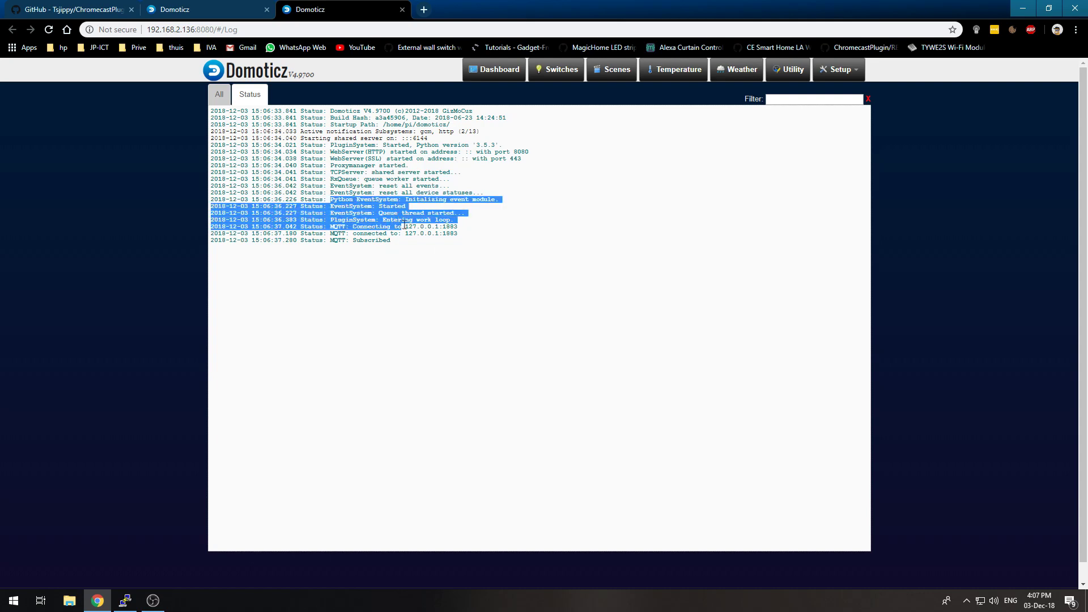
pyautogui.click(437, 243)
pyautogui.click(201, 11)
pyautogui.hotkey('ctrl', 'shift', 'Tab')
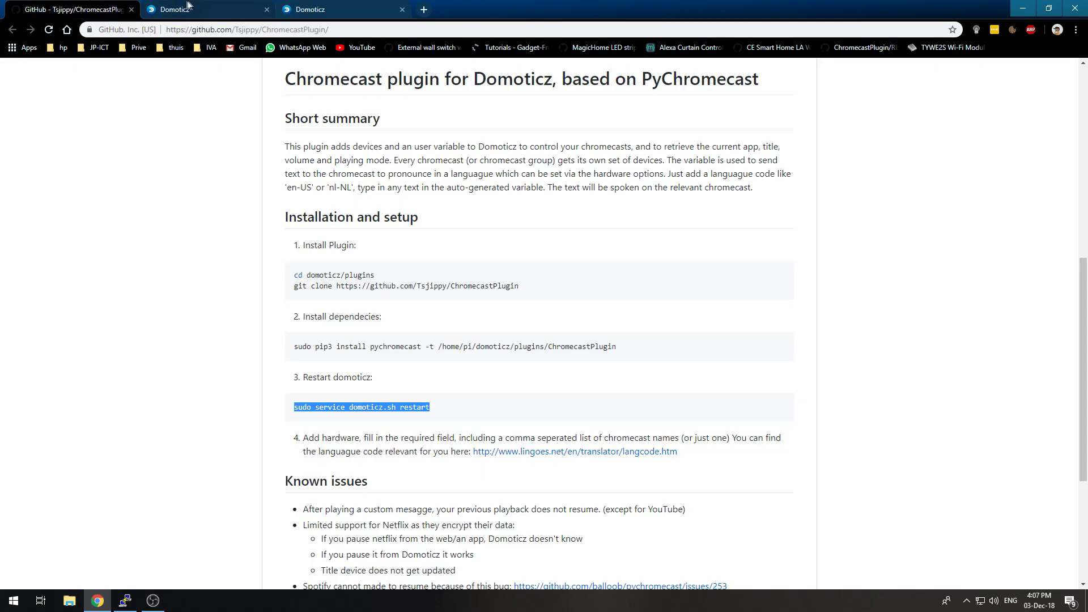
pyautogui.click(189, 5)
pyautogui.click(351, 8)
pyautogui.moveTo(342, 213); pyautogui.dragTo(451, 247)
pyautogui.click(218, 10)
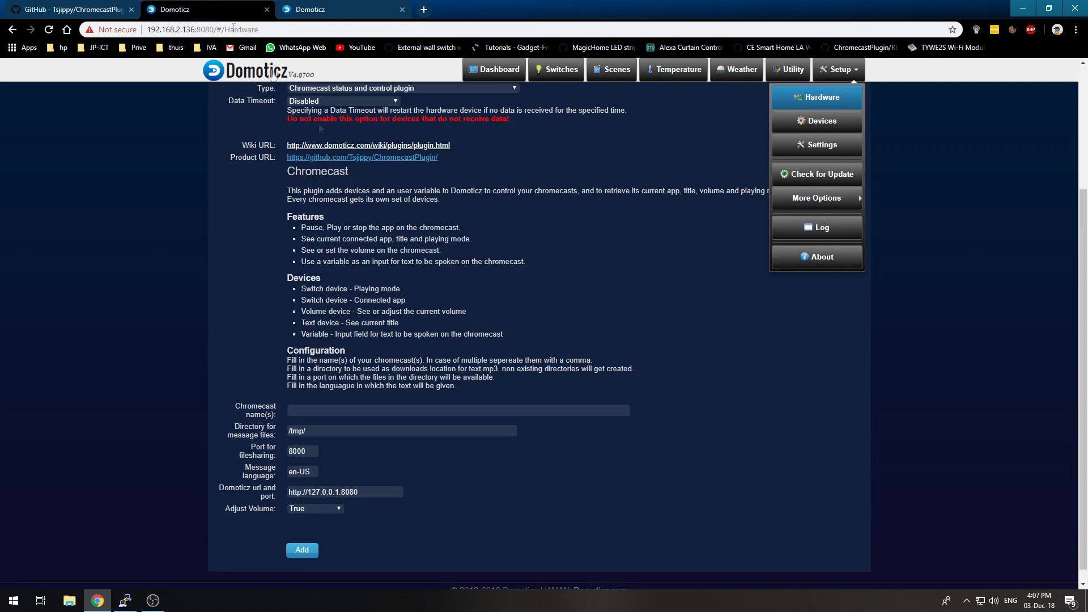
# Step: Enter 'Audio Tuinkamer' in the Chromecast name(s) field
pyautogui.click(403, 410)
pyautogui.write('Au')
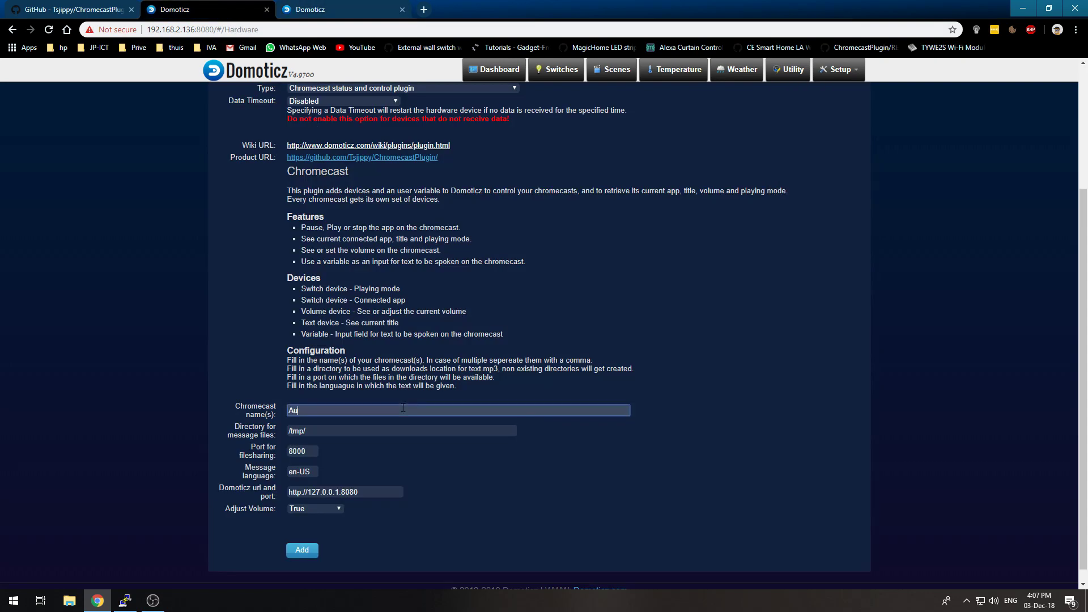
pyautogui.write('dio Tuinkamer')
# Step: Keep message language en-US and Adjust Volume True, then add the hardware
pyautogui.click(401, 474)
pyautogui.click(313, 472)
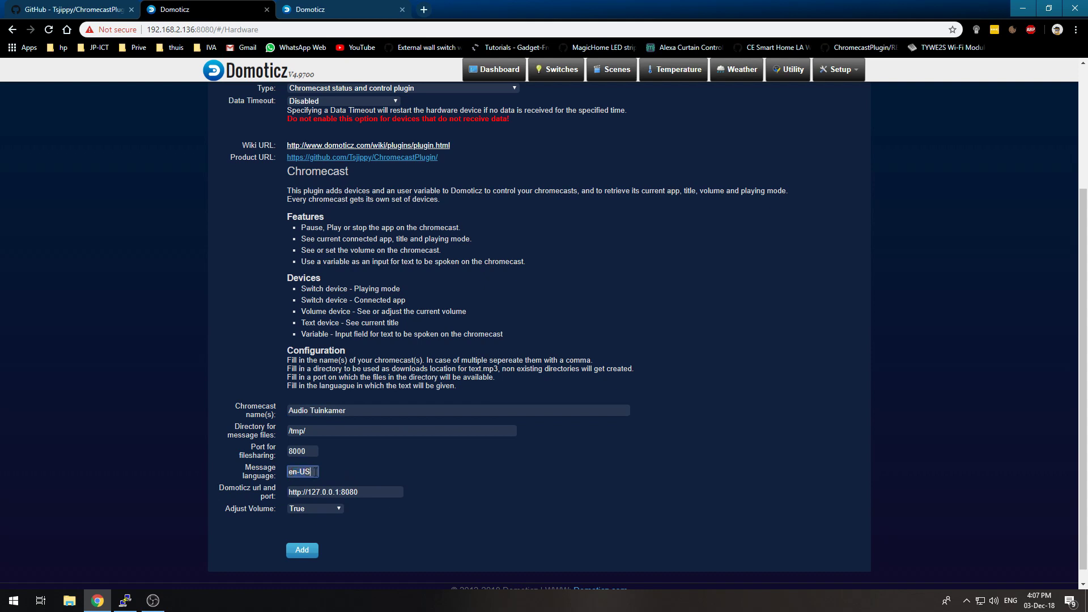
pyautogui.moveTo(315, 472); pyautogui.dragTo(287, 472)
pyautogui.click(312, 471)
pyautogui.moveTo(313, 472); pyautogui.dragTo(285, 474)
pyautogui.click(290, 476)
pyautogui.moveTo(287, 476); pyautogui.dragTo(312, 470)
pyautogui.click(324, 508)
pyautogui.click(328, 517)
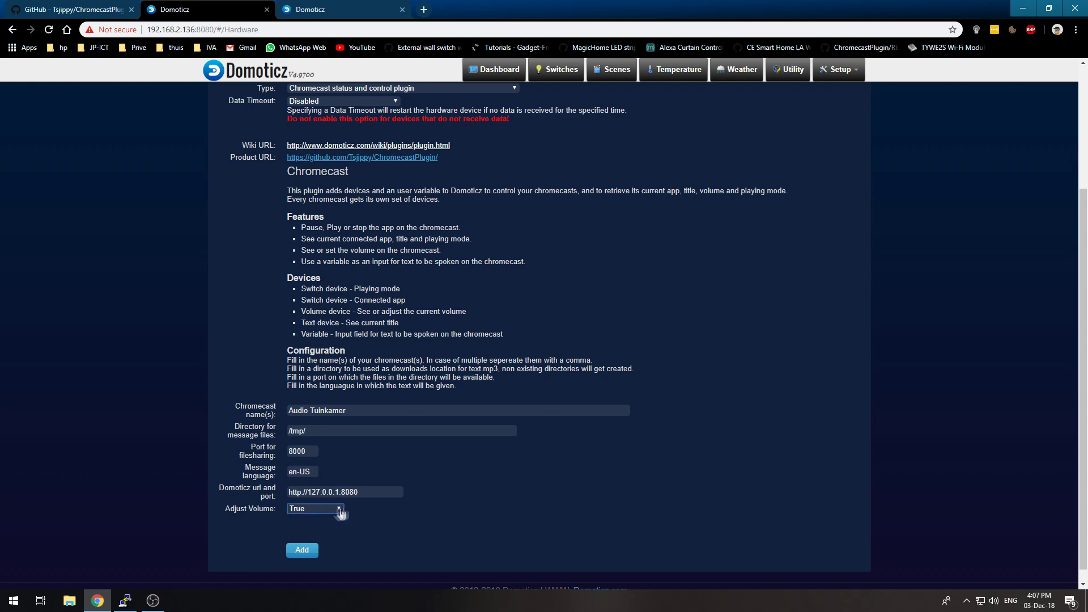
pyautogui.click(302, 552)
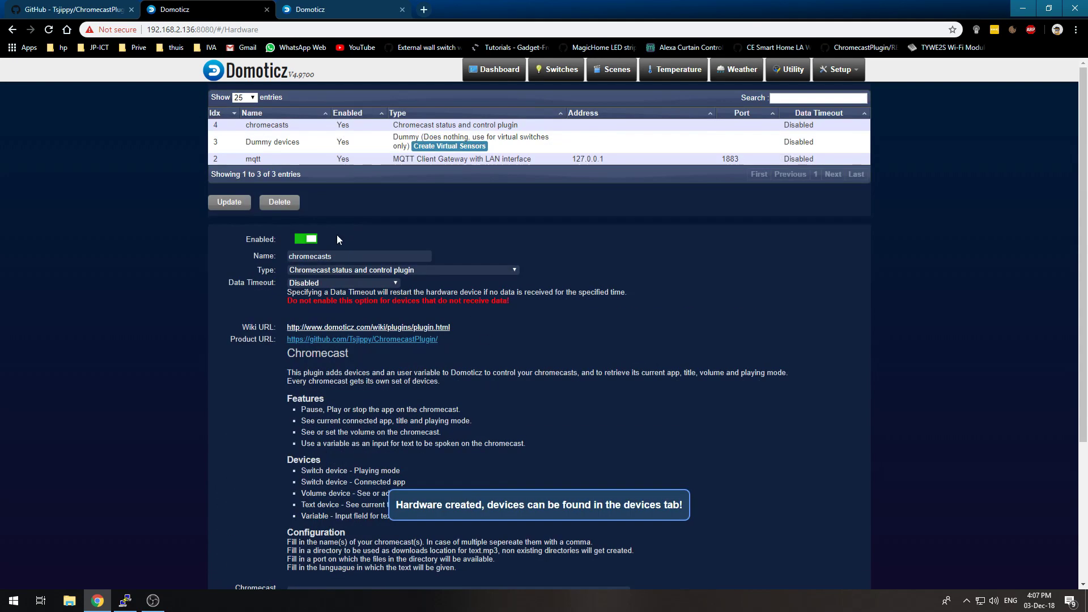
# Step: Check the log for the chromecasts 'Entering work loop' and version 2.0.1 initialisation lines
pyautogui.click(306, 10)
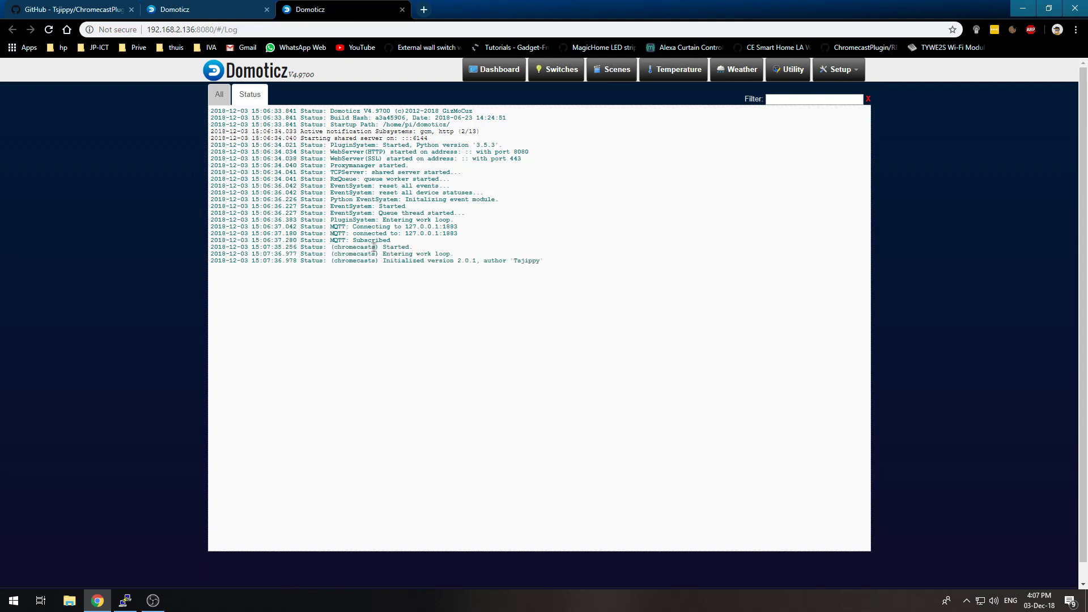
pyautogui.moveTo(376, 253); pyautogui.dragTo(414, 251)
pyautogui.click(445, 253)
pyautogui.moveTo(311, 260); pyautogui.dragTo(461, 260)
pyautogui.click(481, 260)
pyautogui.moveTo(352, 254); pyautogui.dragTo(401, 253)
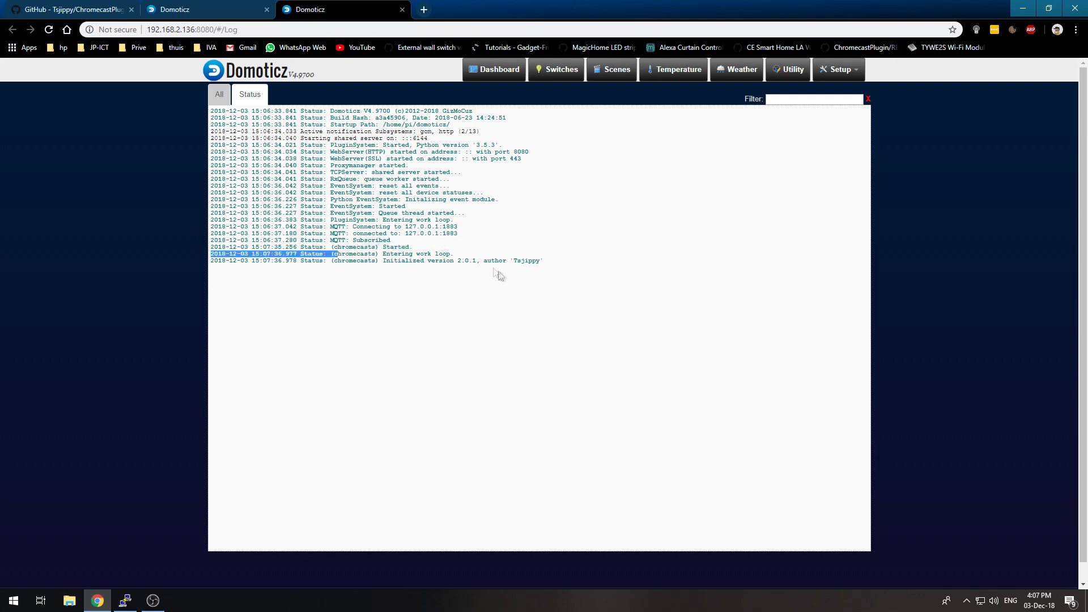
pyautogui.click(499, 275)
pyautogui.click(178, 9)
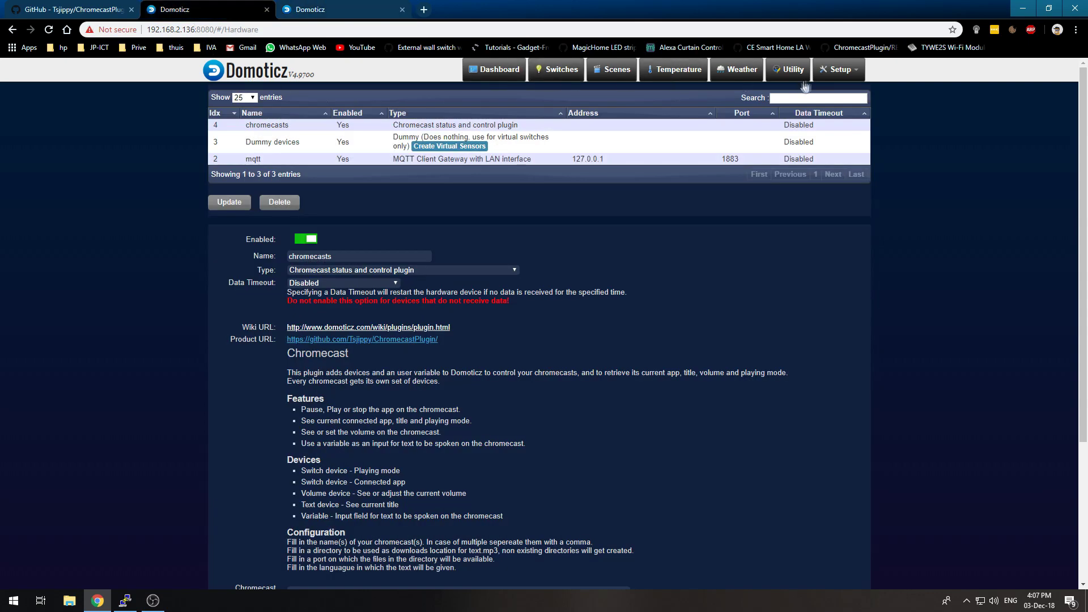
pyautogui.click(838, 69)
pyautogui.moveTo(817, 197)
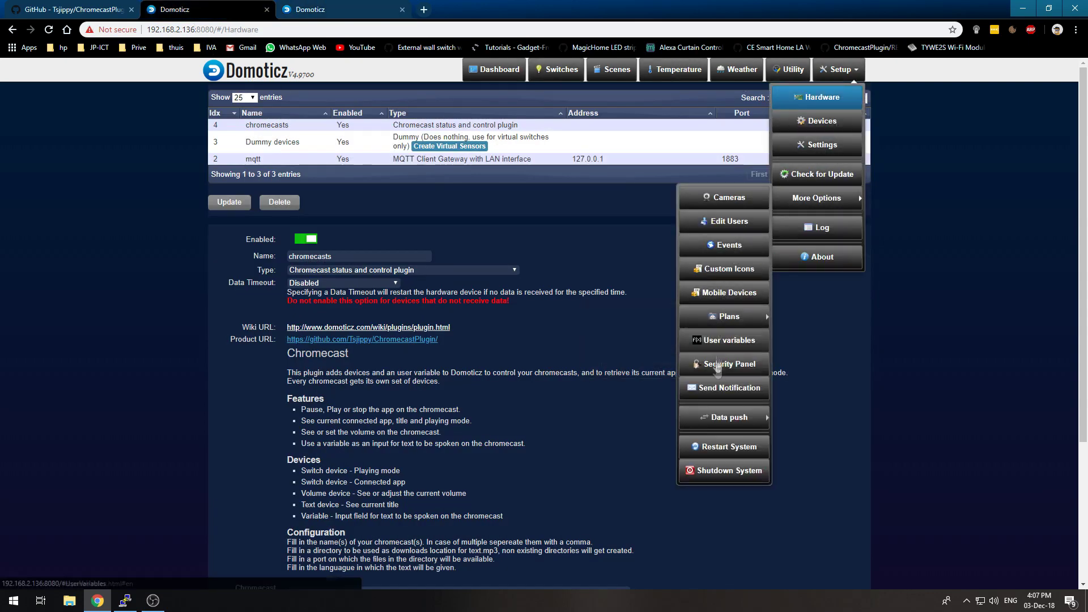
pyautogui.click(818, 122)
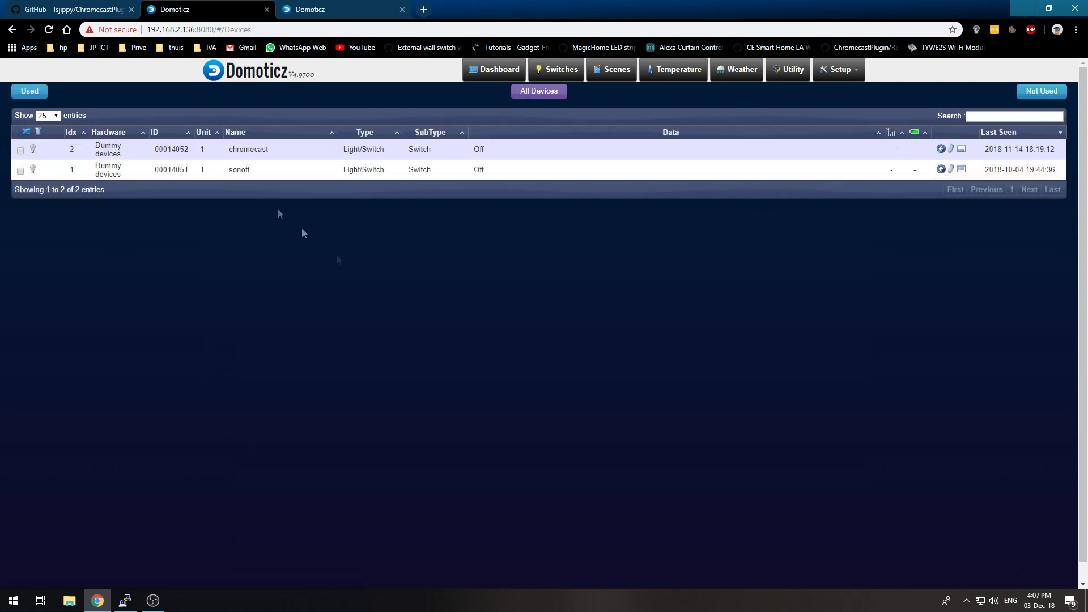
pyautogui.click(336, 10)
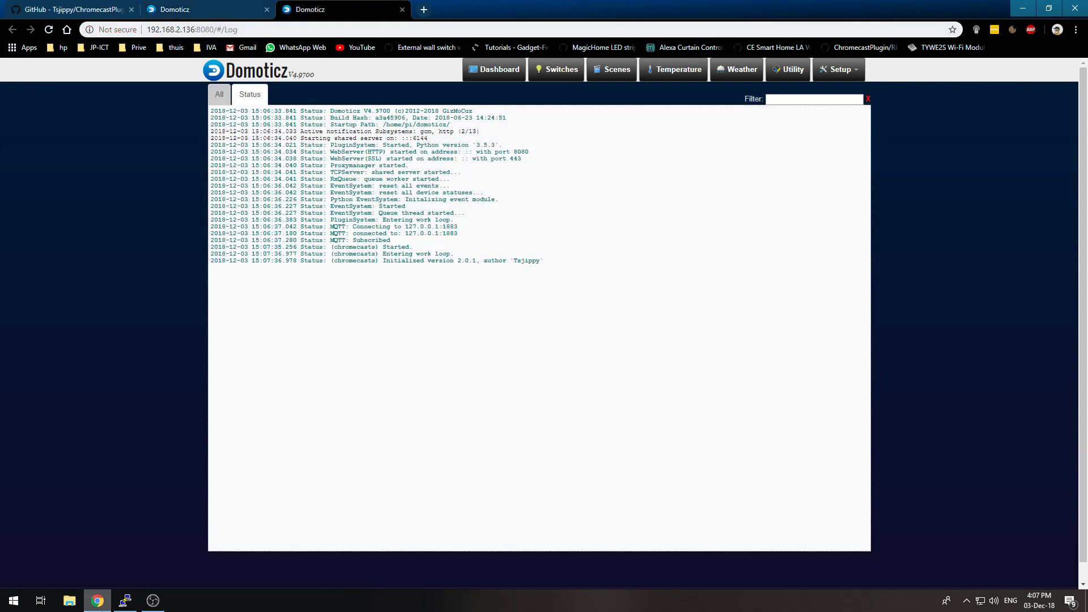
pyautogui.click(153, 601)
# Step: Rerun sudo service domoticz.sh restart from the PuTTY command history
pyautogui.click(125, 601)
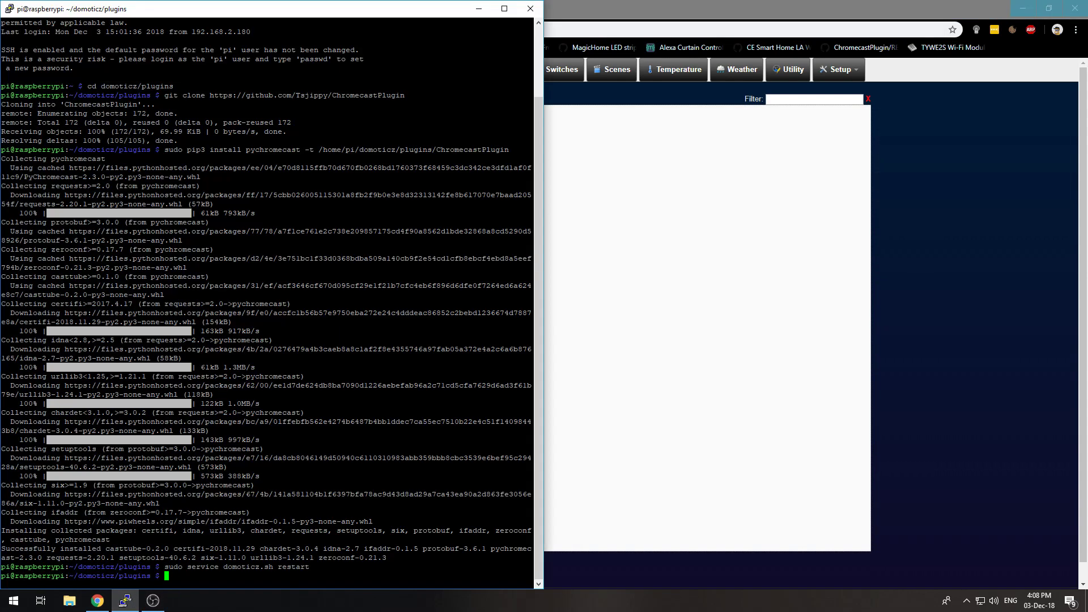
pyautogui.press('Up')
pyautogui.press('Return')
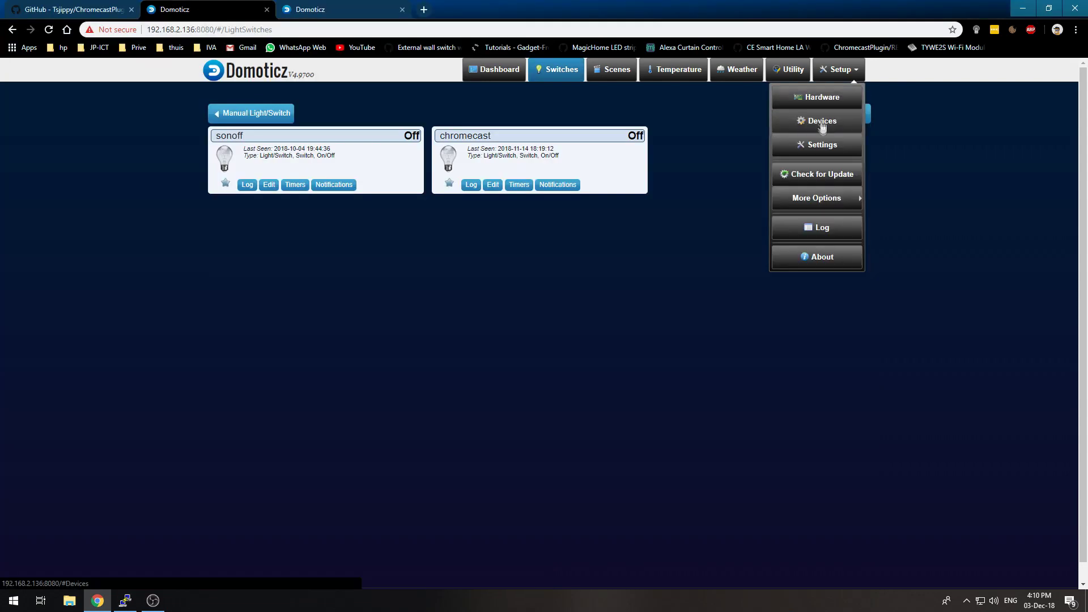
# Step: Open Setup > Devices, then load the Domoticz server at 192.168.2.211 in a new tab
pyautogui.click(824, 117)
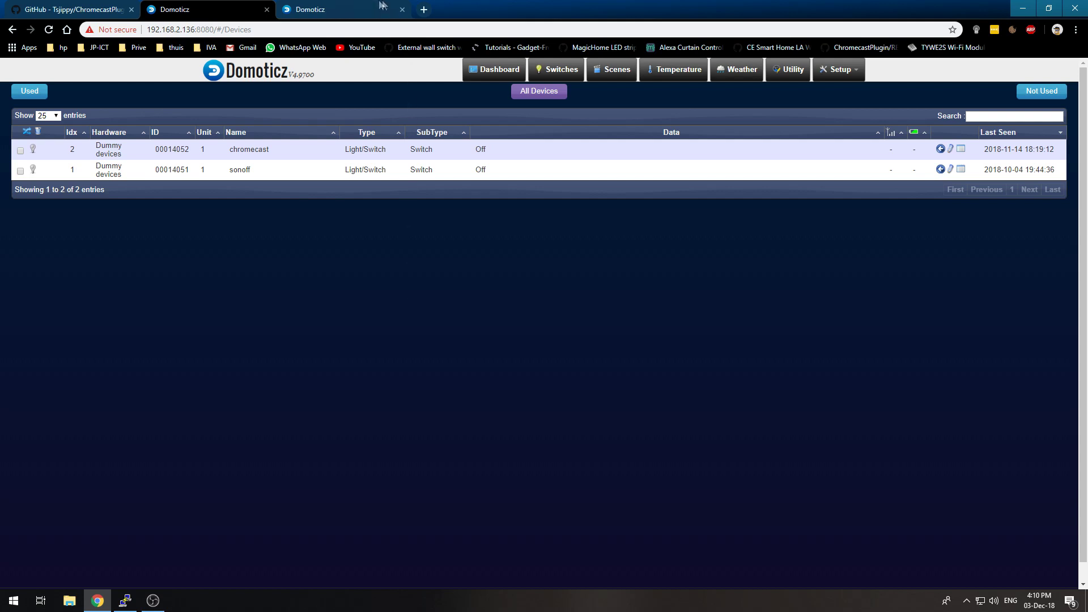
pyautogui.click(423, 10)
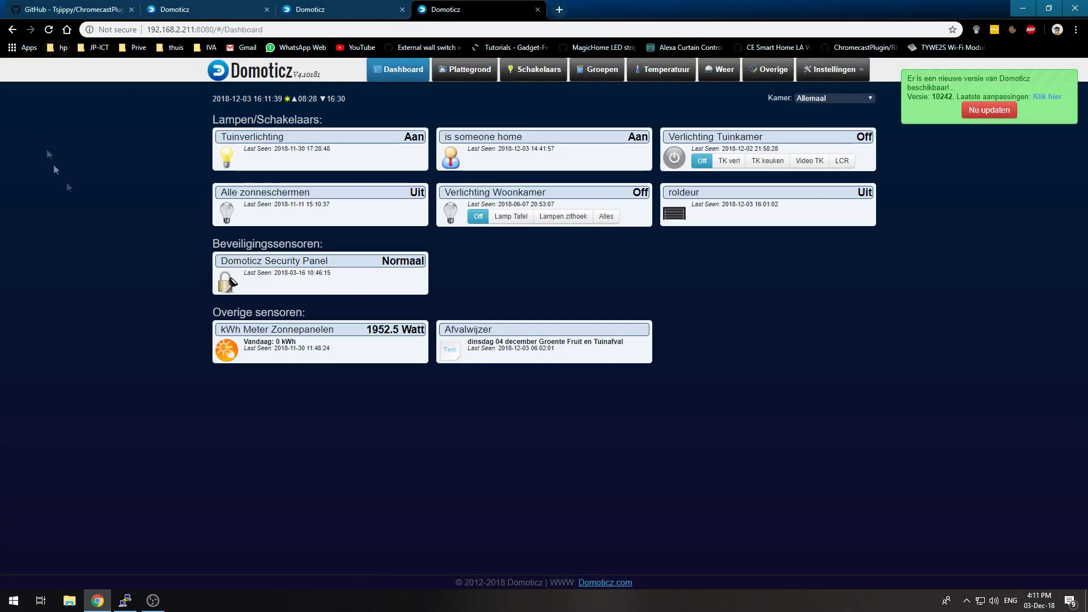
# Step: Open Instellingen > Apparaten and sort by Idx descending to bring Chromecasts devices to the top
pyautogui.click(825, 77)
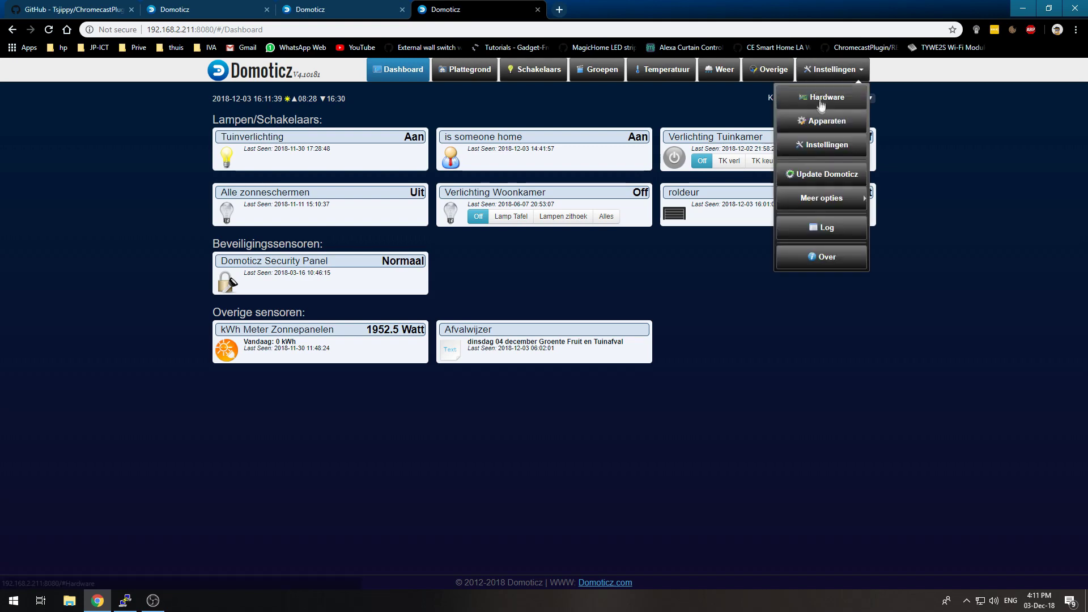
pyautogui.click(821, 97)
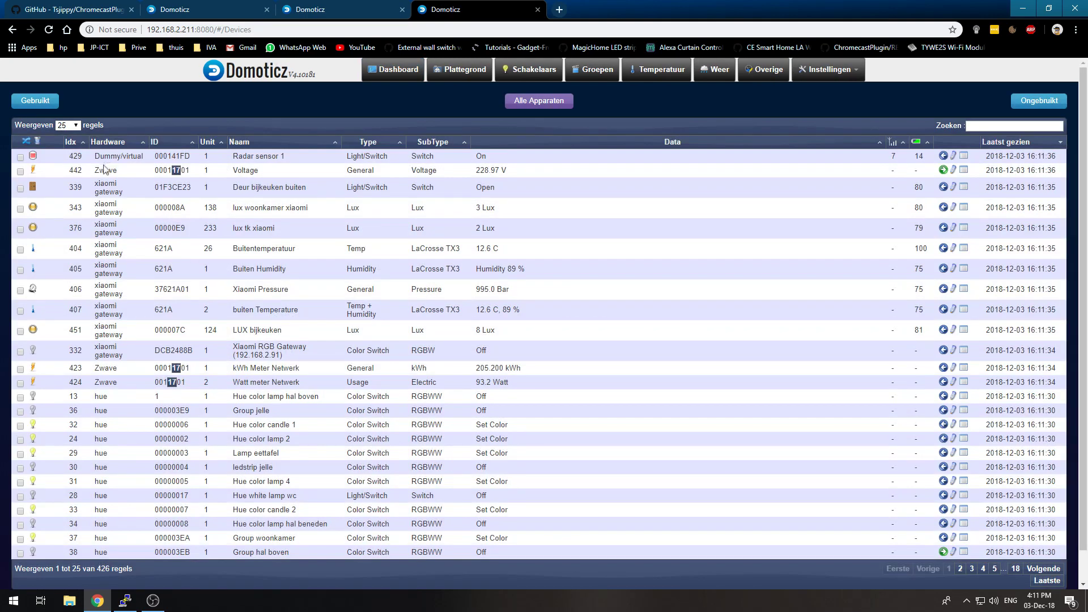
pyautogui.click(94, 144)
pyautogui.click(76, 143)
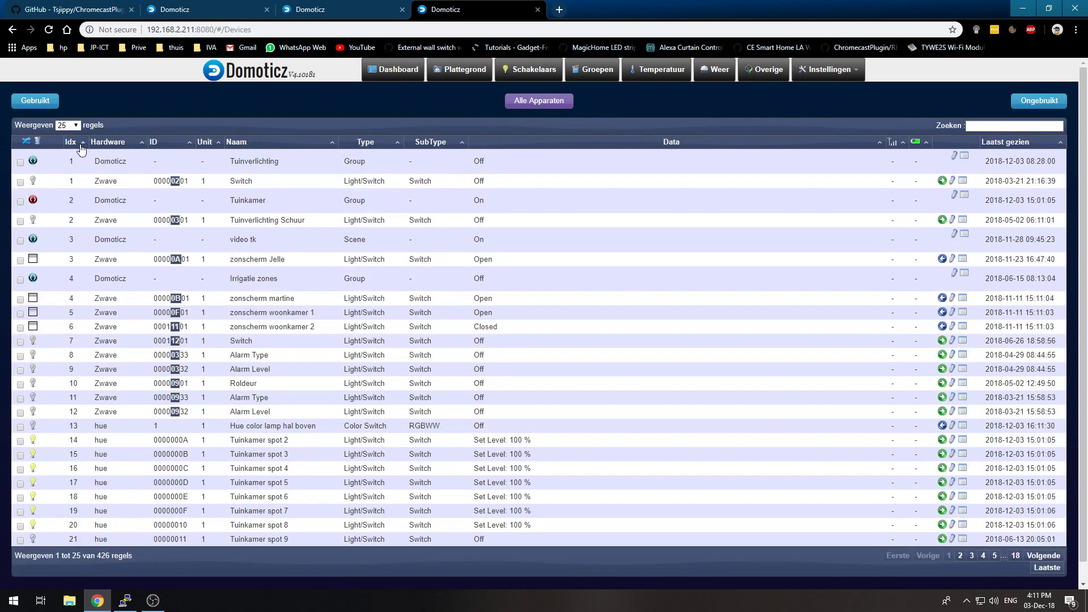
pyautogui.click(76, 144)
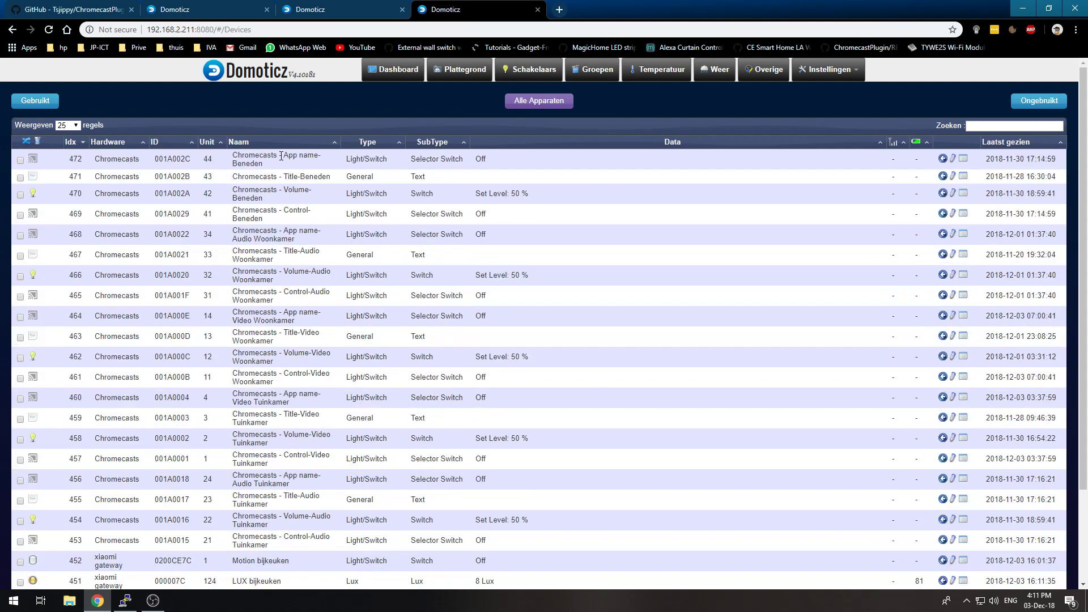
pyautogui.moveTo(233, 162); pyautogui.dragTo(397, 297)
pyautogui.click(526, 162)
# Step: Scroll the Schakelaars page to the Chromecasts volume, app-name and control widgets
pyautogui.click(530, 69)
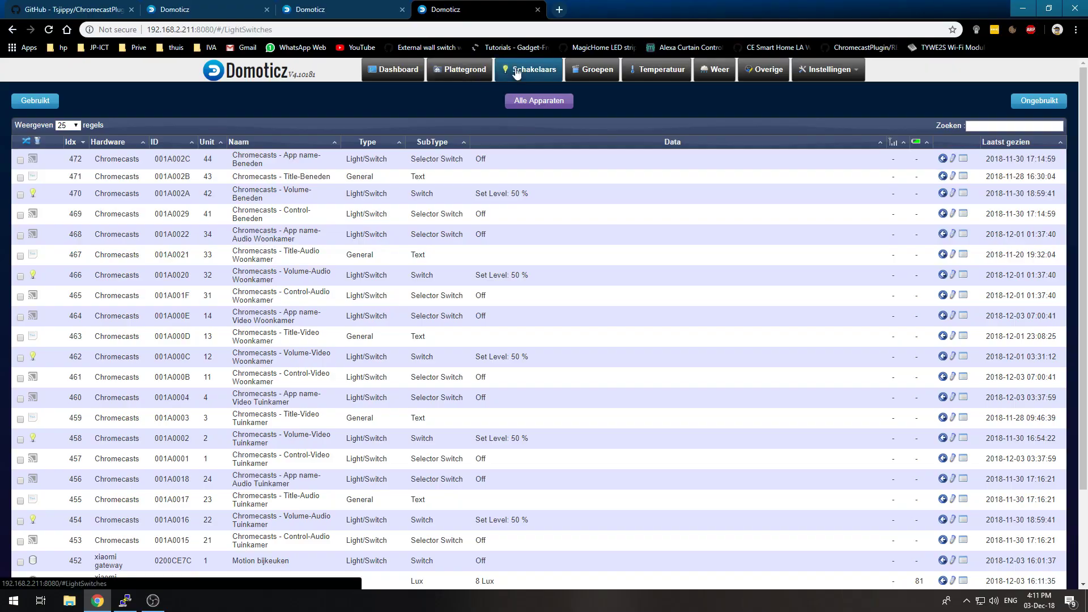
pyautogui.scroll(-15, 580, 307)
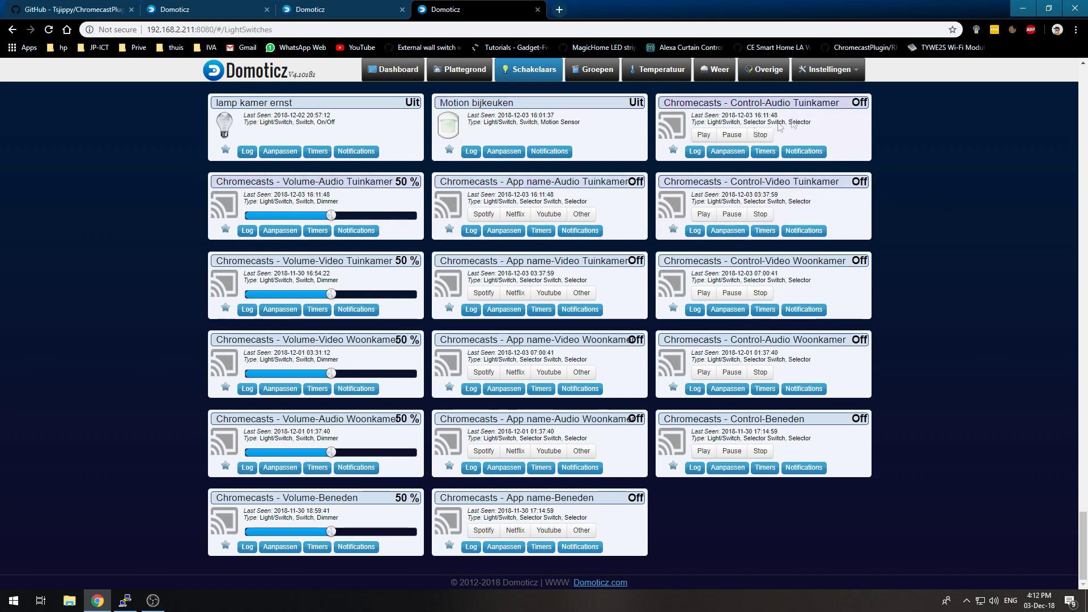
pyautogui.click(825, 71)
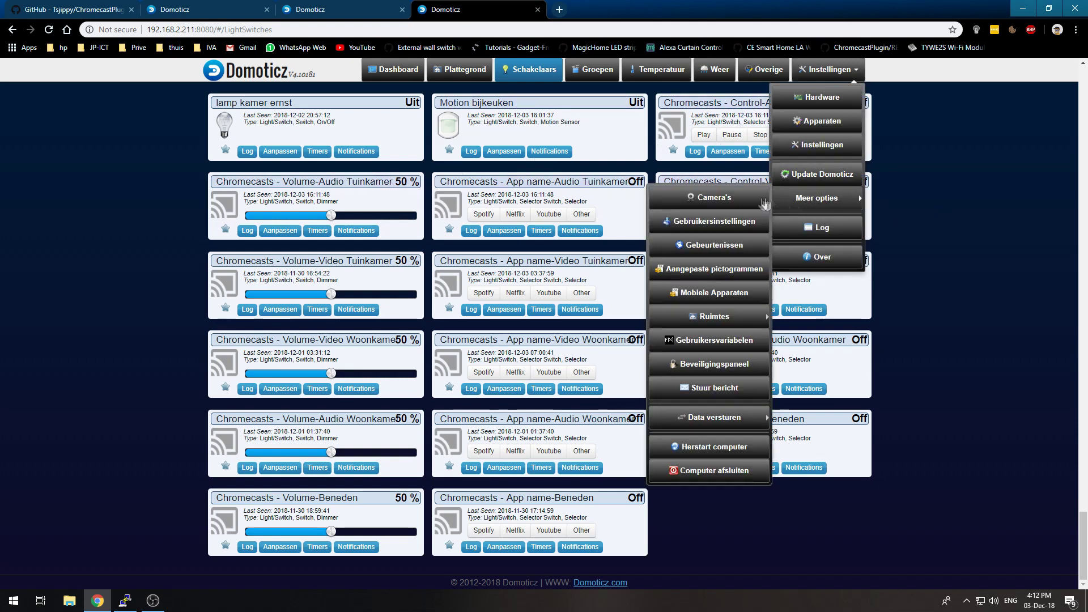
# Step: Open Gebruikersvariabelen, select Audio Woonkamer and focus its Waarde Variabele field
pyautogui.moveTo(817, 198)
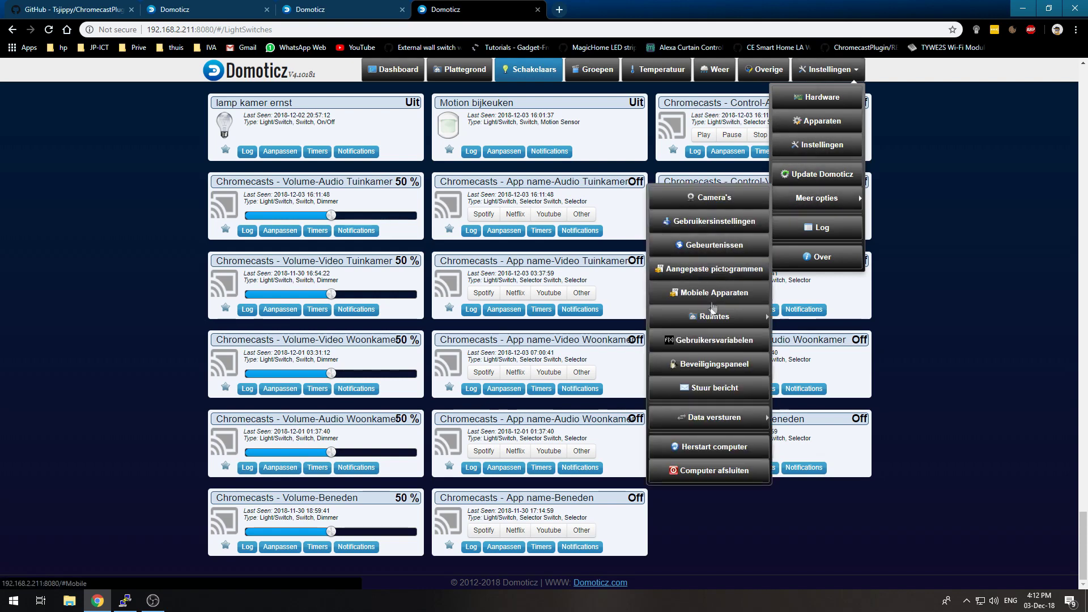
pyautogui.click(705, 347)
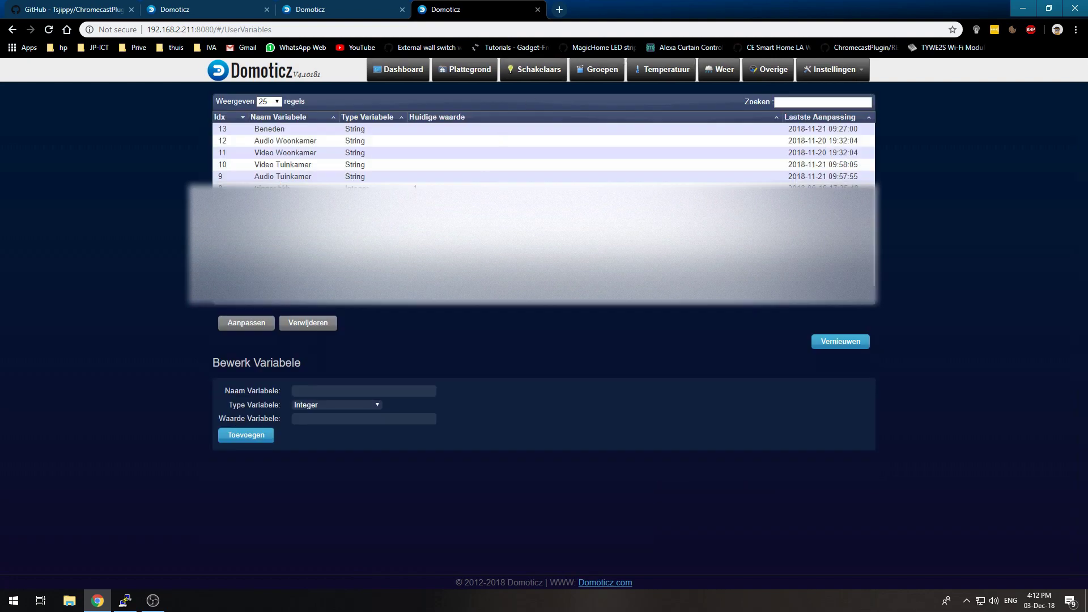
pyautogui.click(453, 130)
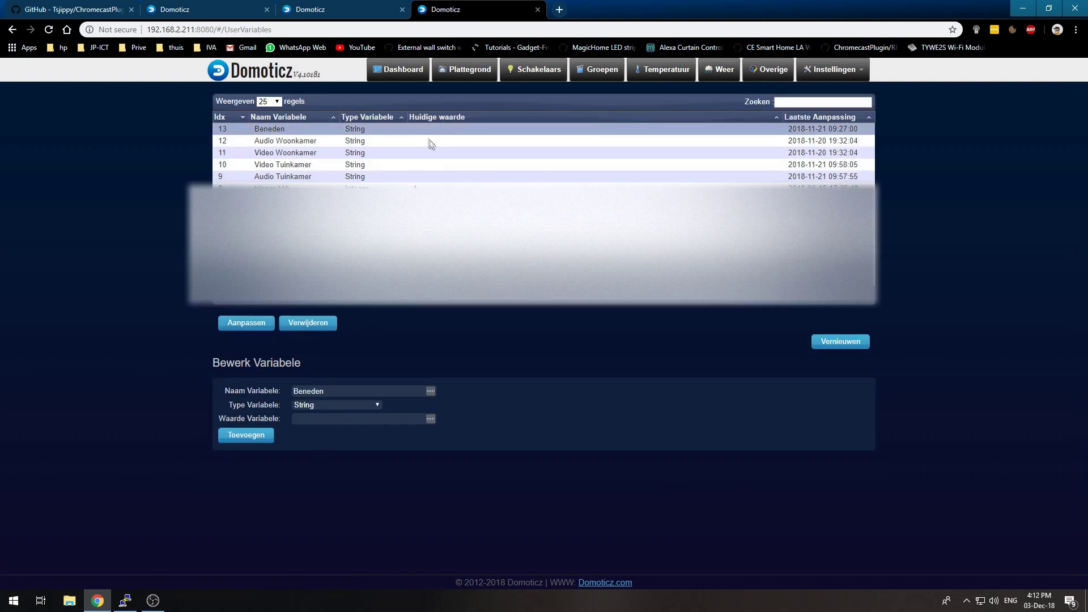
pyautogui.click(433, 141)
pyautogui.click(328, 418)
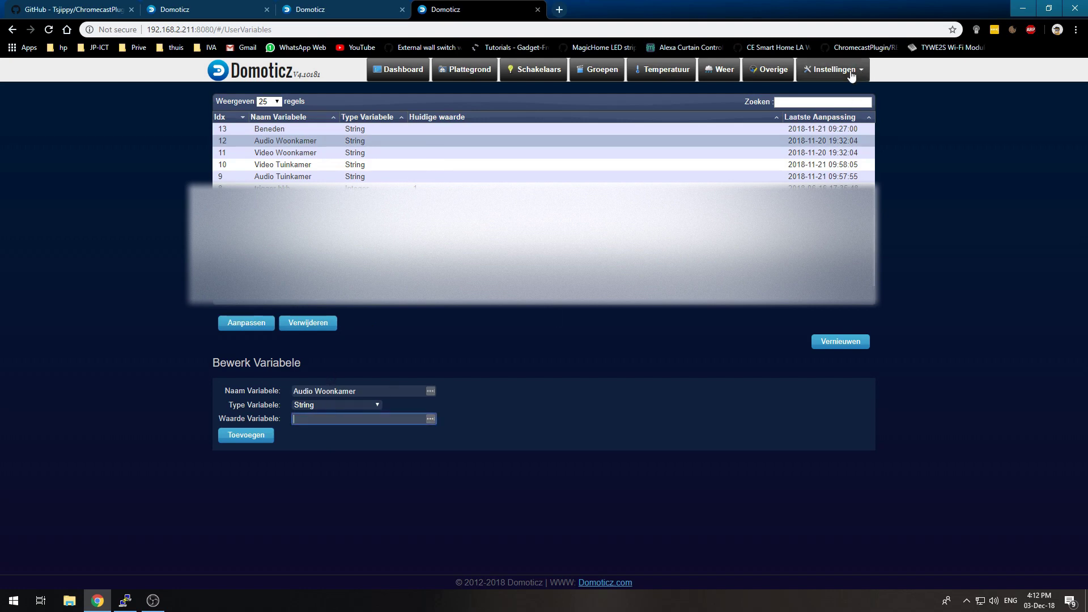
pyautogui.click(187, 9)
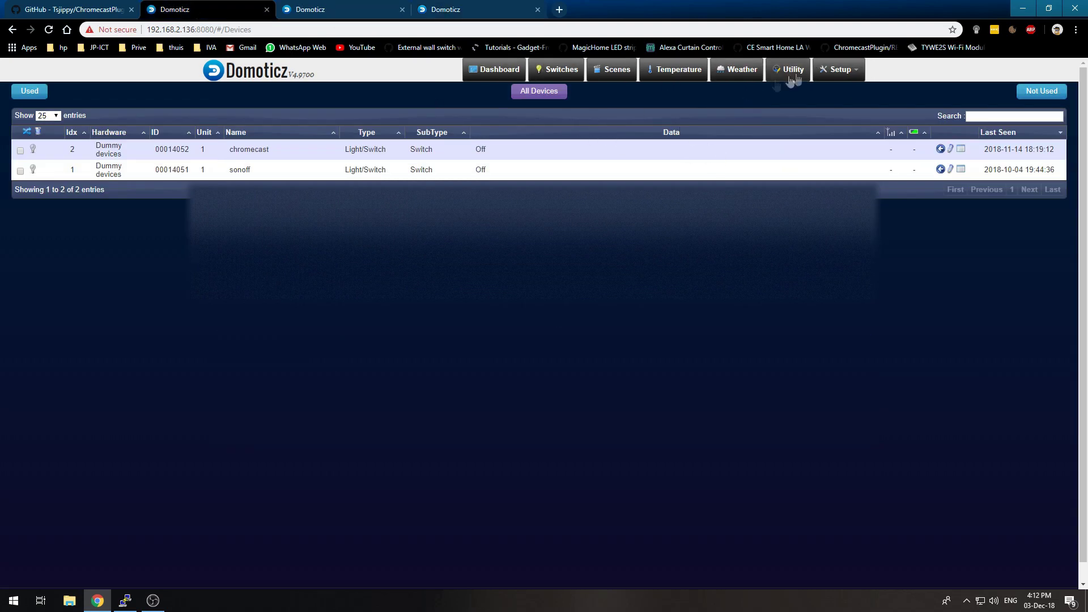
pyautogui.click(839, 70)
pyautogui.click(822, 97)
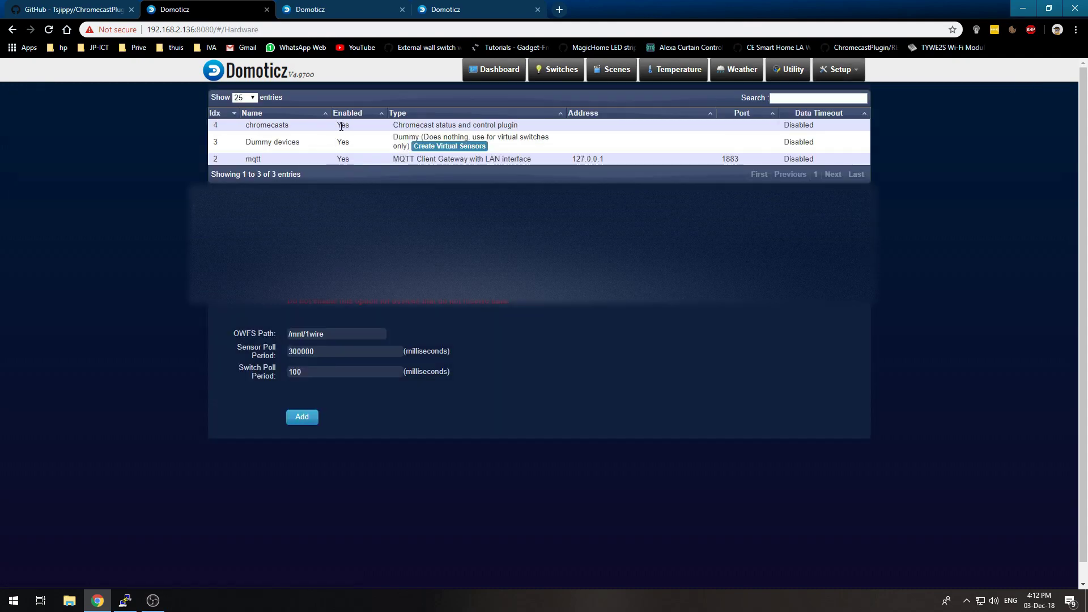
pyautogui.click(341, 126)
pyautogui.scroll(-5, 341, 126)
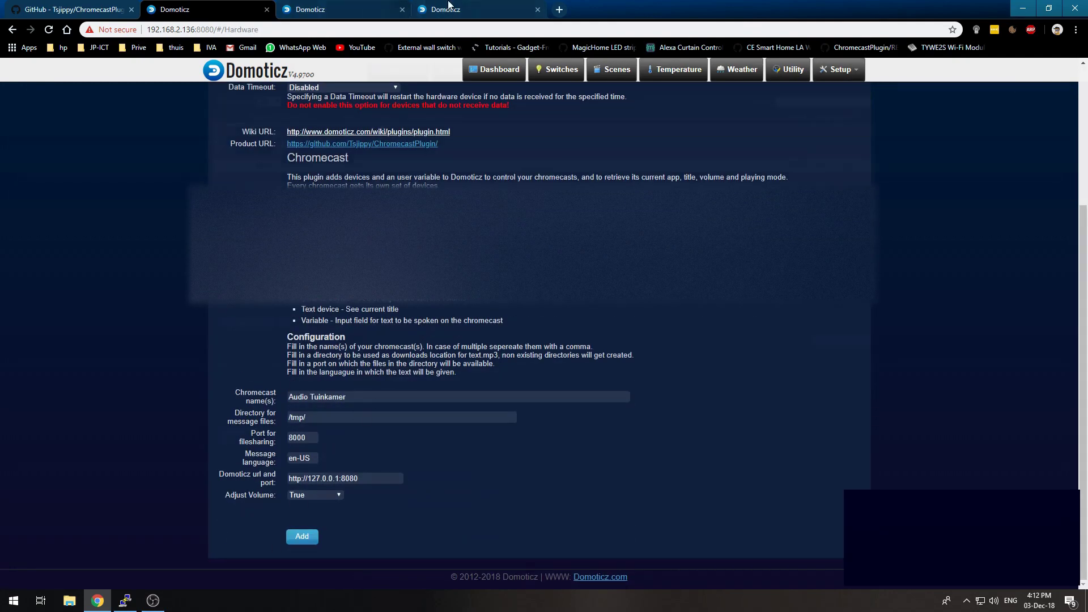
pyautogui.click(447, 7)
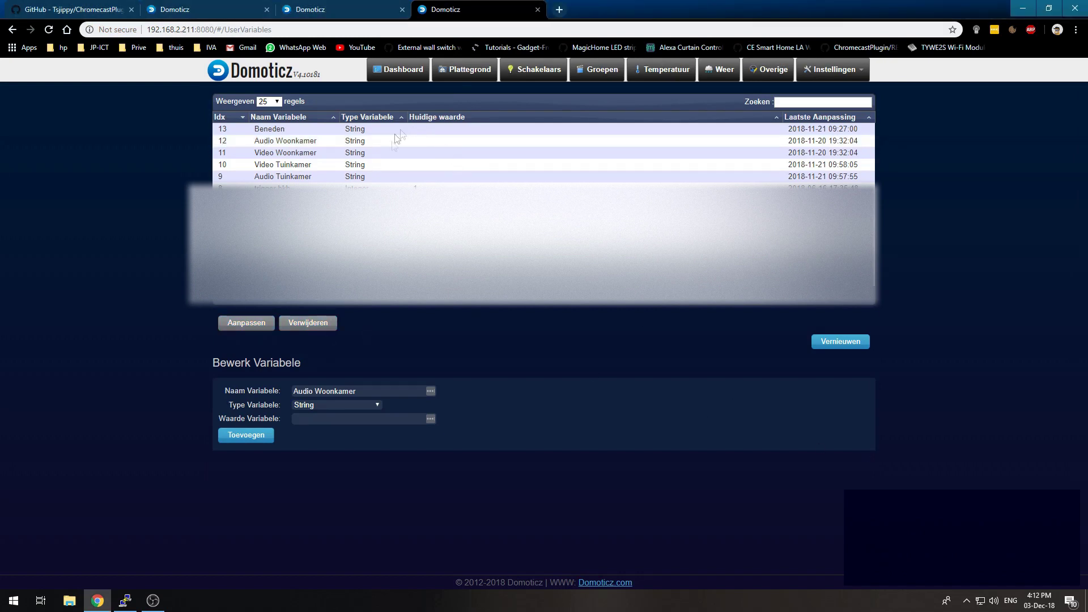
# Step: Load the Video Woonkamer variable, set its value to 'test message', save via Aanpassen, and confirm
pyautogui.click(429, 131)
pyautogui.click(438, 142)
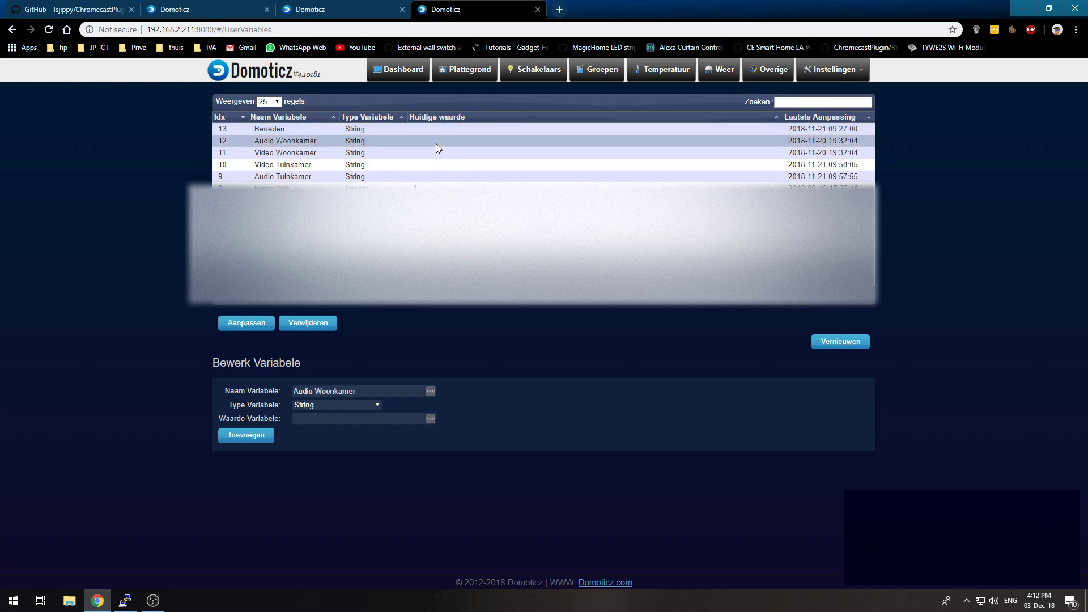
pyautogui.click(436, 153)
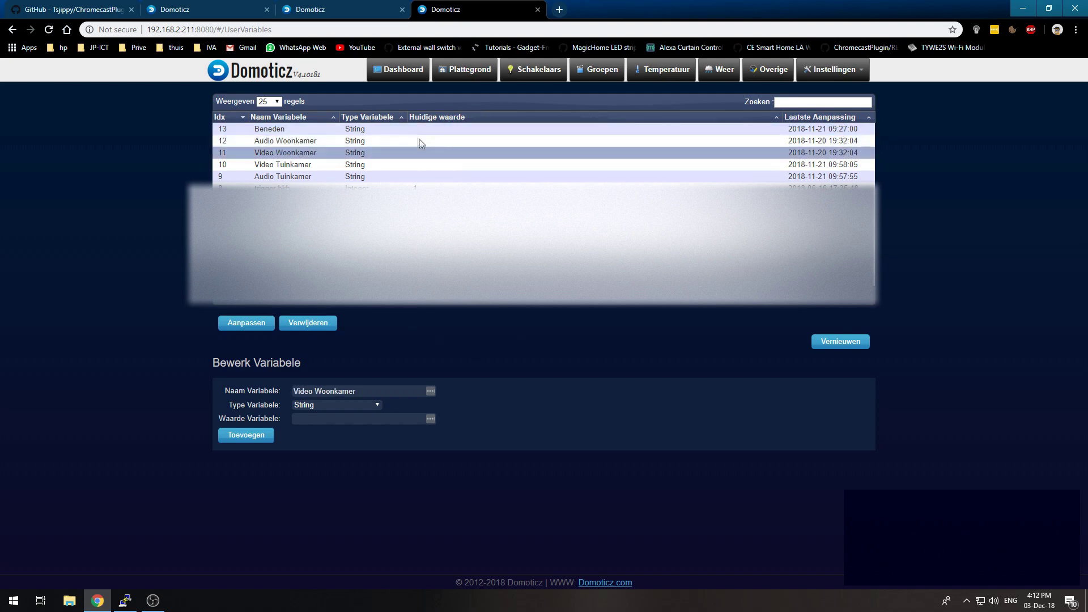
pyautogui.click(352, 418)
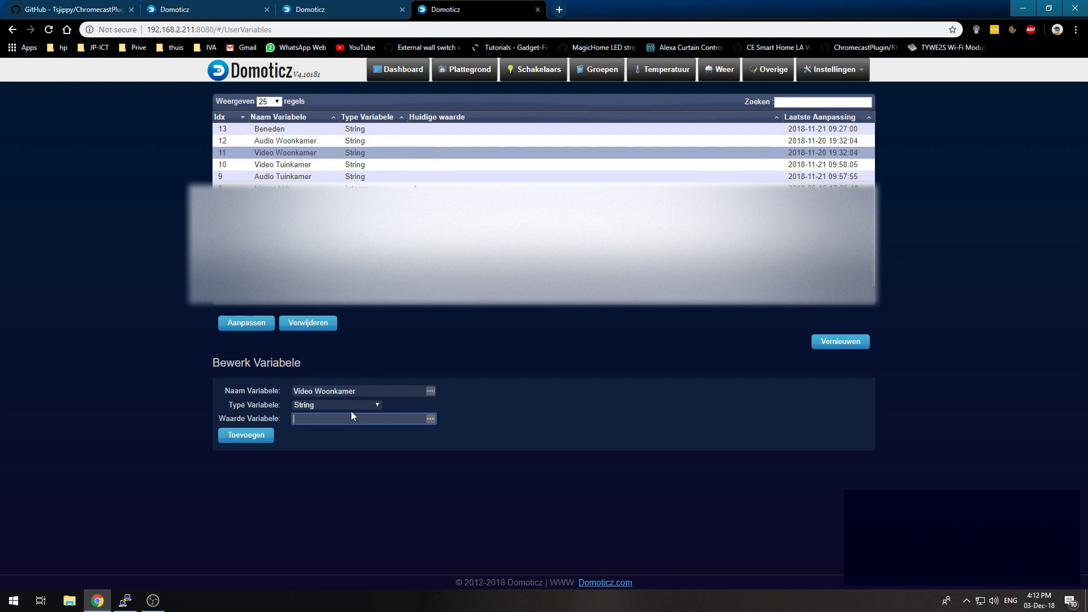
pyautogui.write('test message')
pyautogui.click(245, 440)
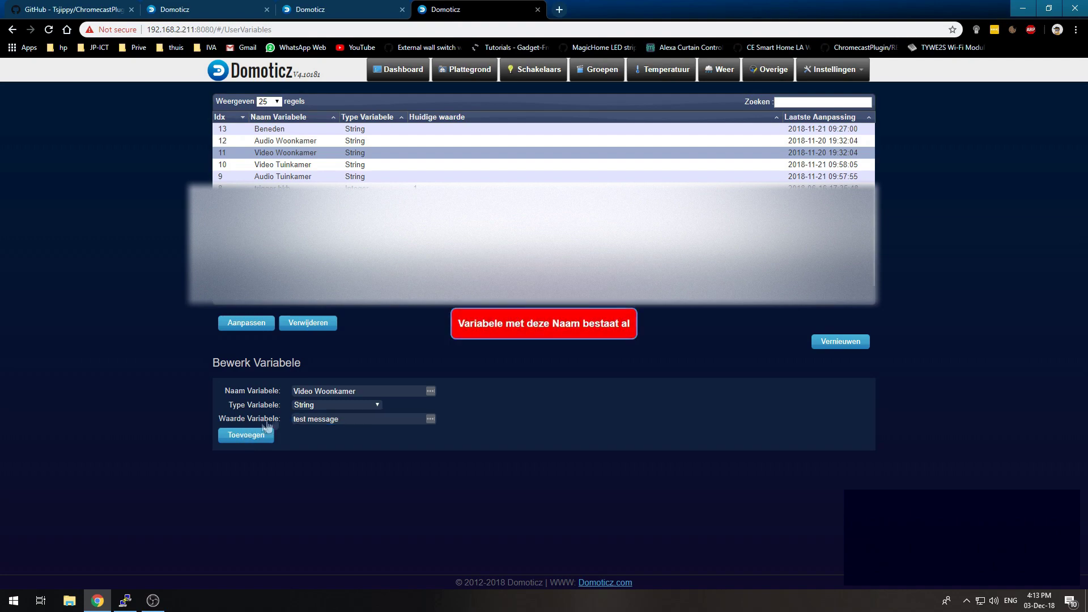
pyautogui.click(237, 326)
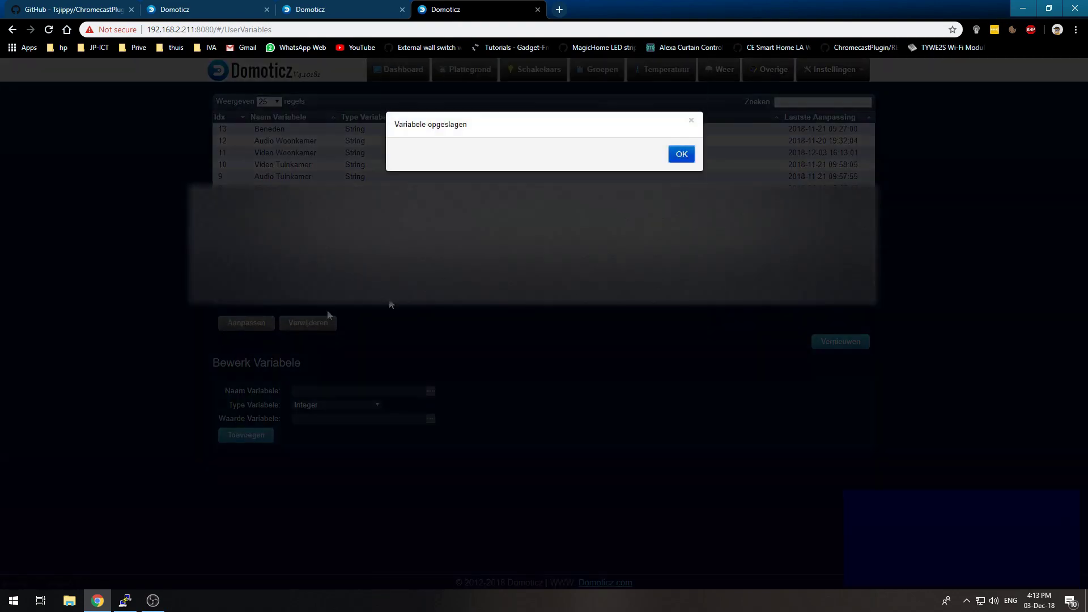
pyautogui.click(682, 150)
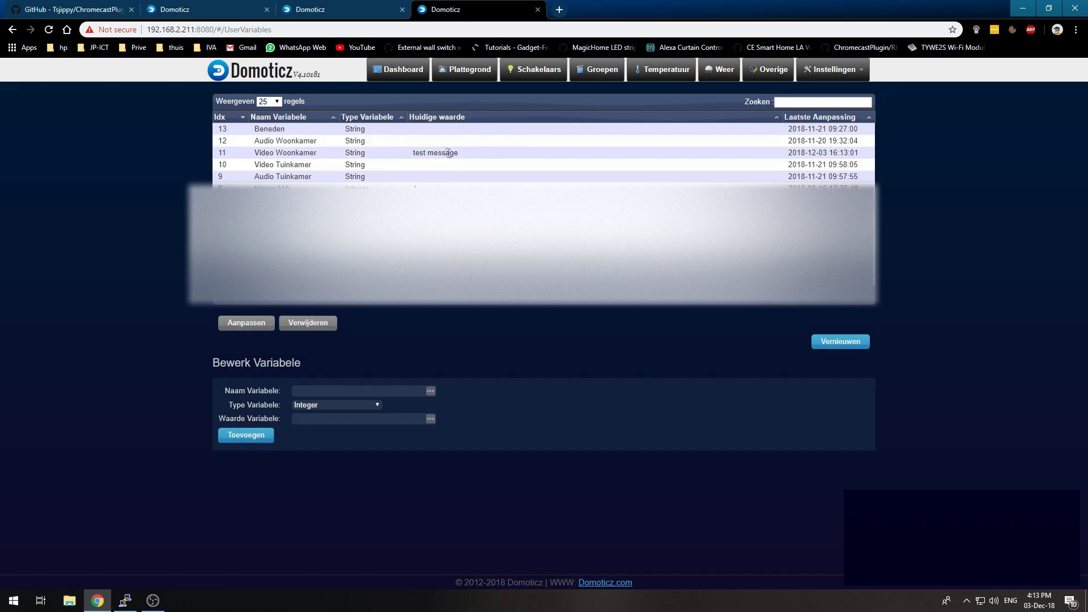
pyautogui.moveTo(412, 153); pyautogui.dragTo(510, 156)
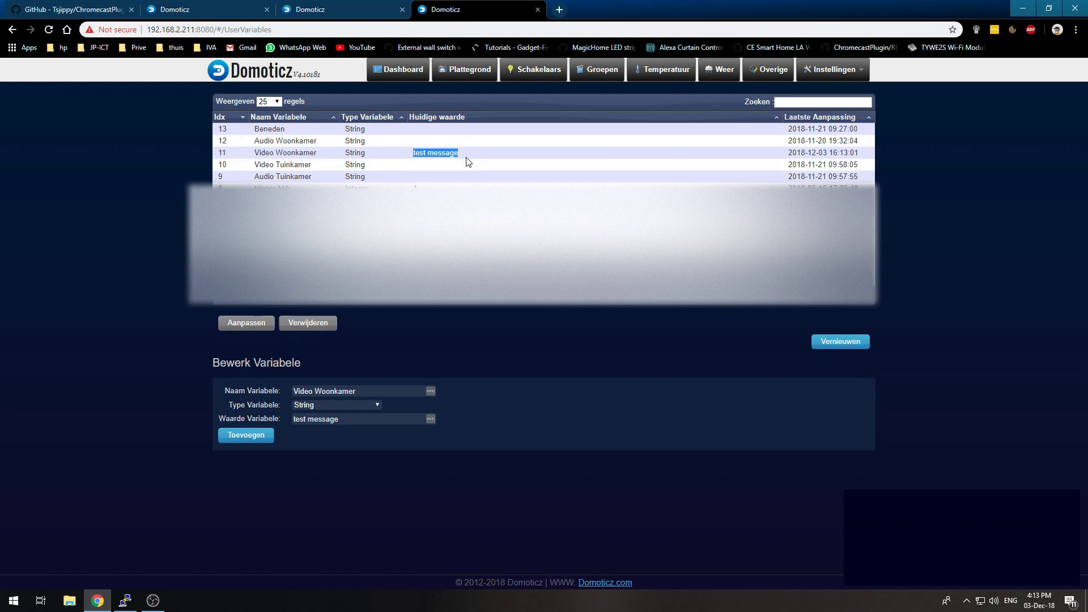
pyautogui.click(432, 164)
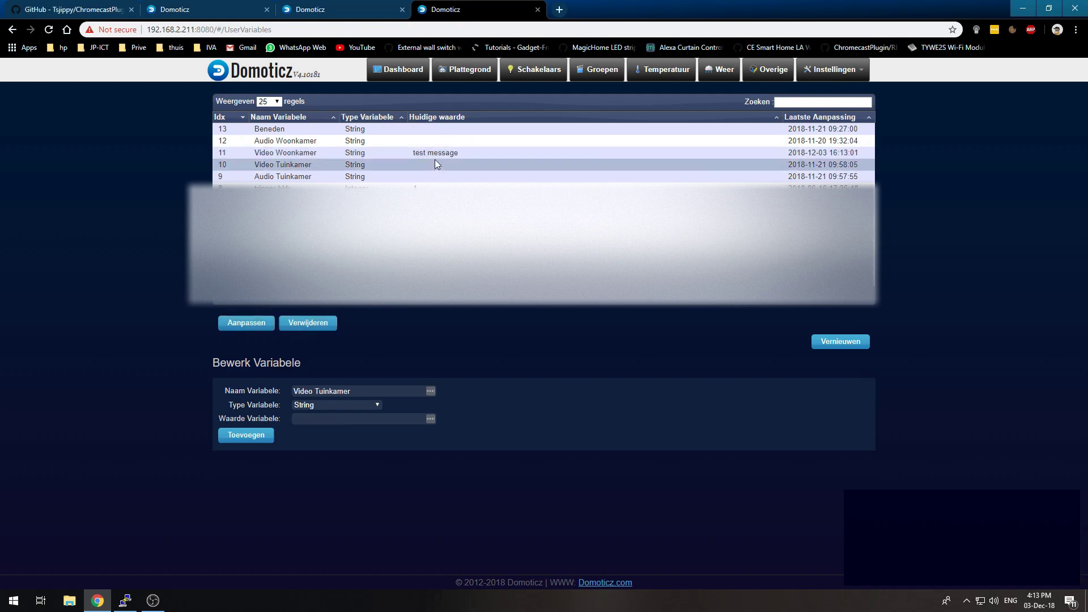